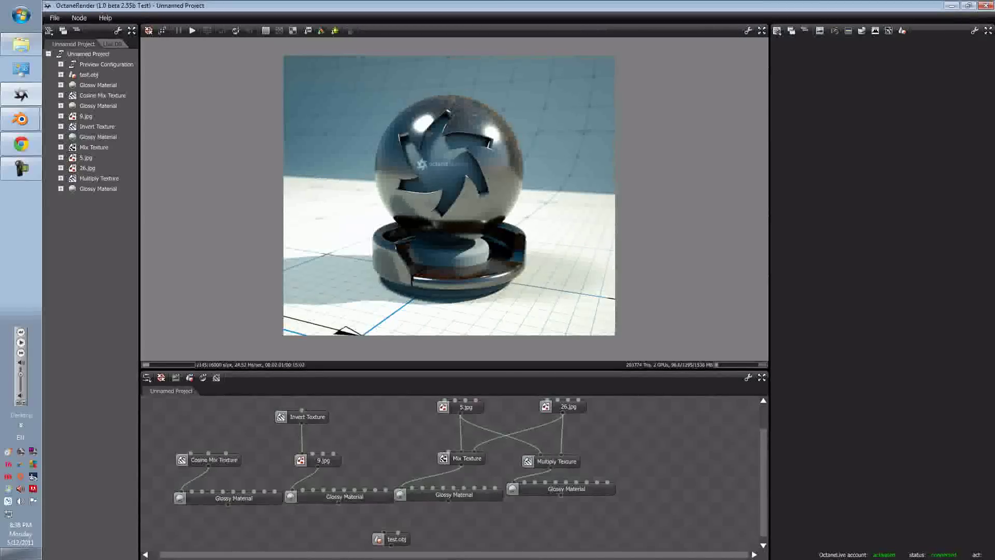
# Step: Connect the Glossy Material fed by the Cosine Mix Texture to the first material input of test.obj
pyautogui.moveTo(448, 197); pyautogui.dragTo(482, 197)
pyautogui.click(396, 539)
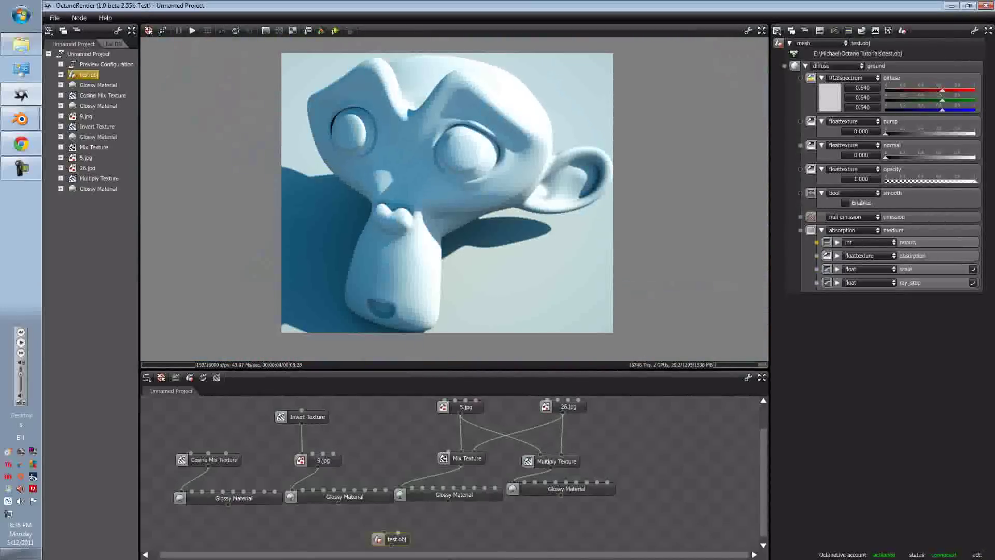
pyautogui.click(446, 528)
pyautogui.click(231, 499)
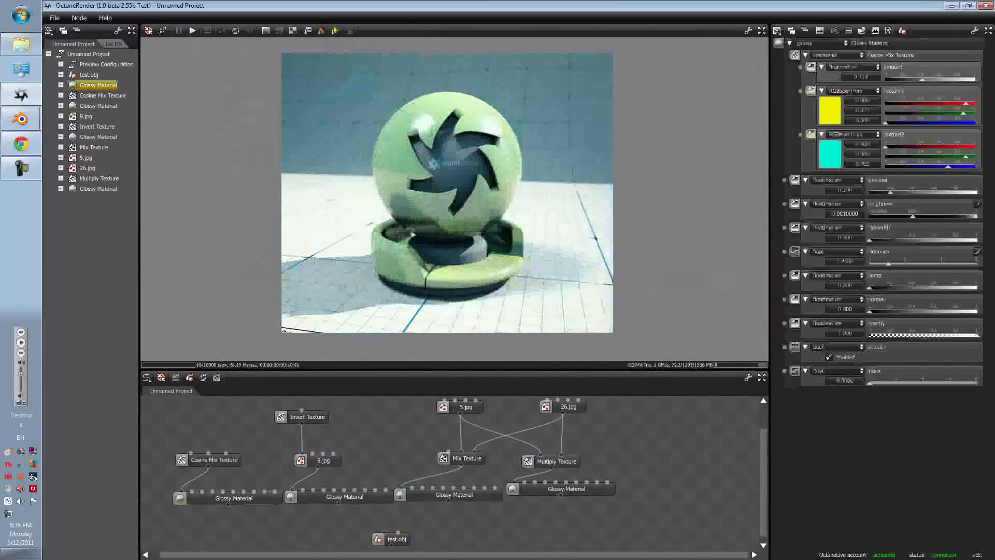
pyautogui.moveTo(228, 502); pyautogui.dragTo(384, 533)
pyautogui.click(384, 532)
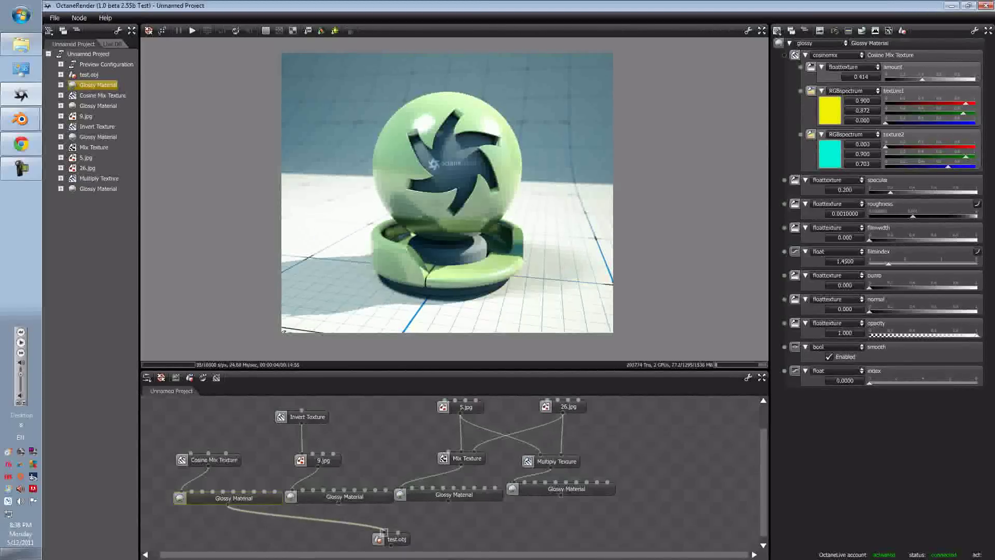
# Step: Set texture1 of the Cosine Mix Texture to pure red, with RGB 0.900, 0.000, 0.000
pyautogui.moveTo(210, 460); pyautogui.dragTo(224, 448)
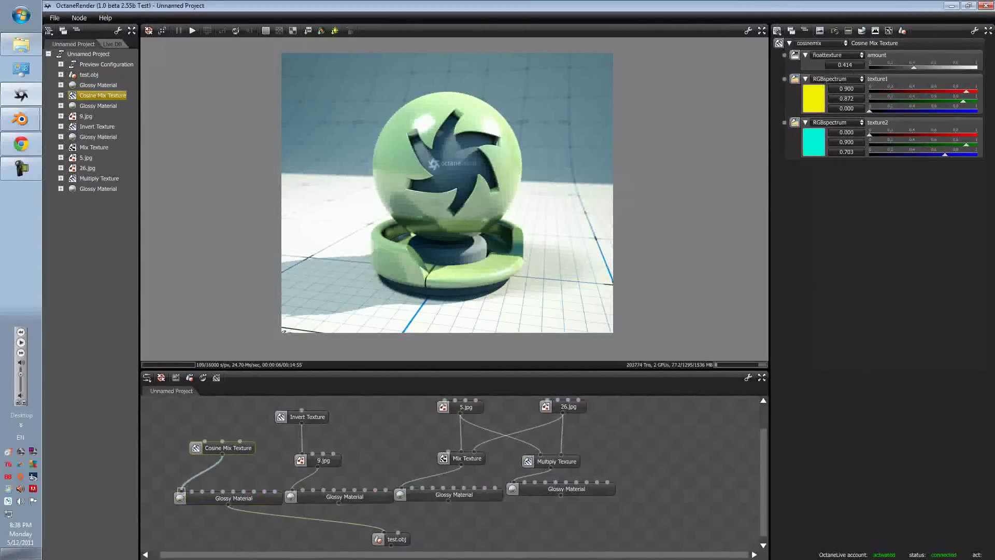
pyautogui.doubleClick(846, 142)
pyautogui.write('0.000')
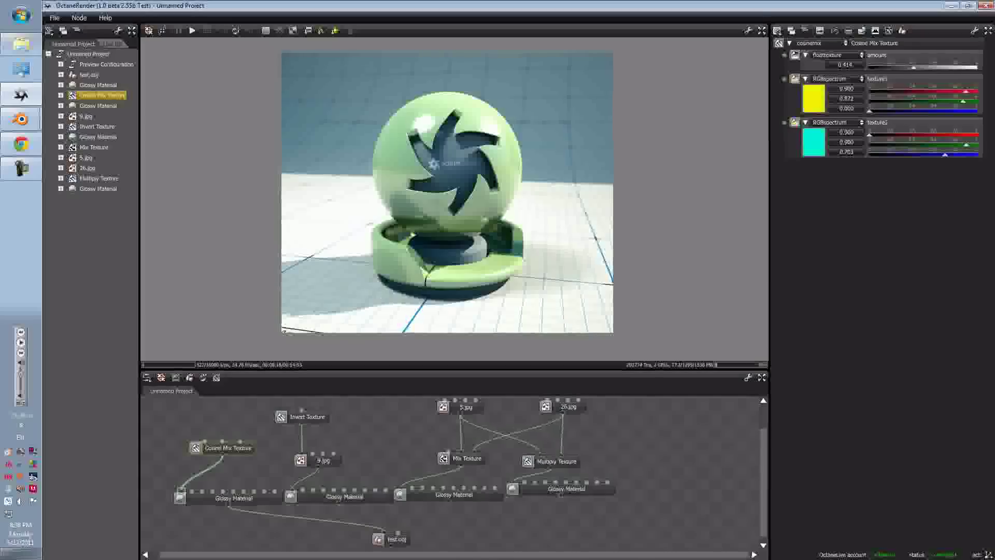
pyautogui.click(814, 98)
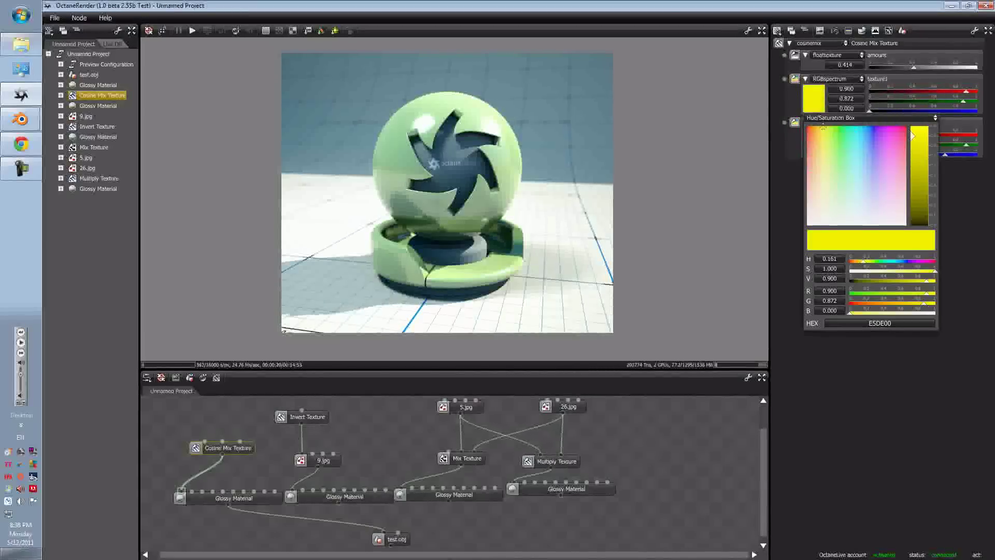
pyautogui.click(324, 460)
pyautogui.click(228, 448)
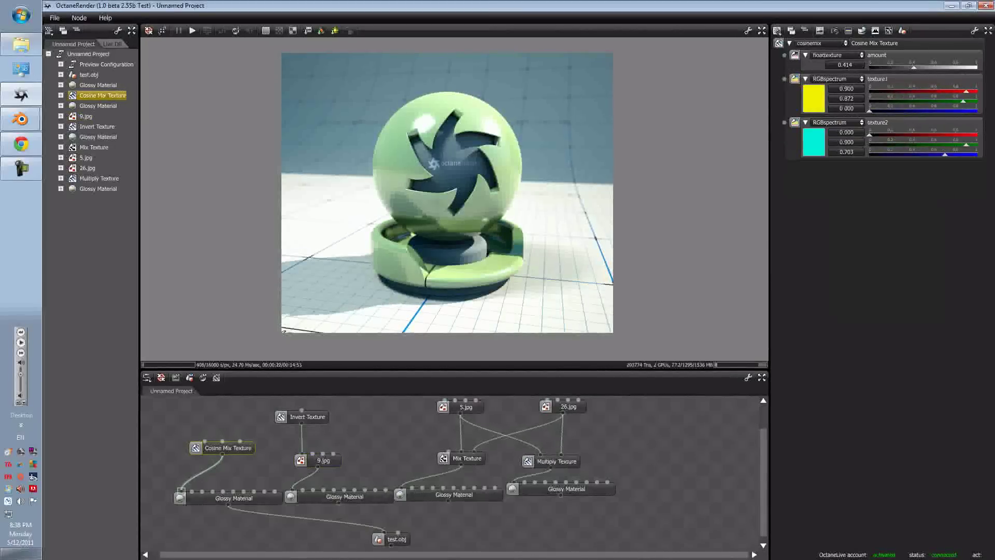
pyautogui.click(813, 98)
pyautogui.click(806, 127)
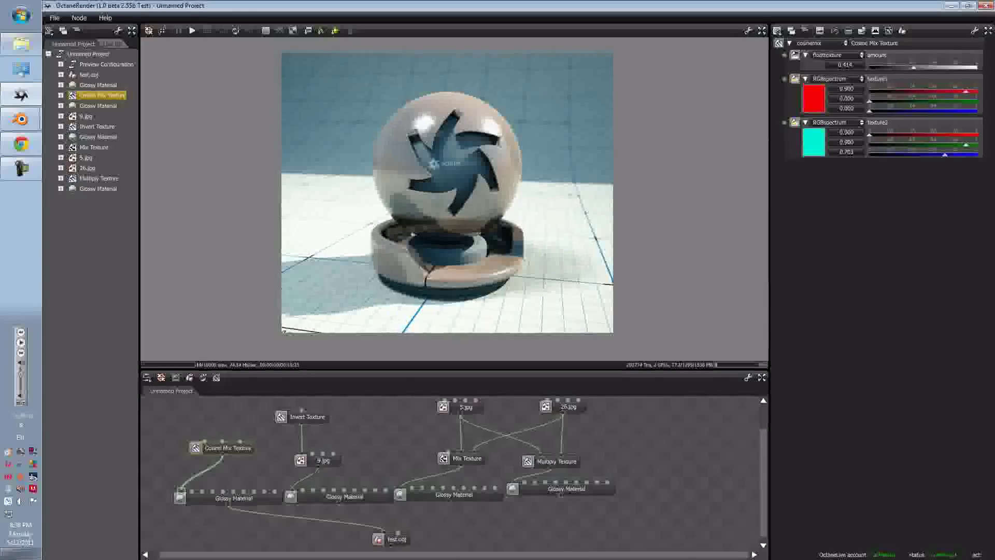
# Step: Change texture2 of the Cosine Mix Texture to a saturated blue and check the blend on the test ball
pyautogui.click(813, 142)
pyautogui.click(868, 173)
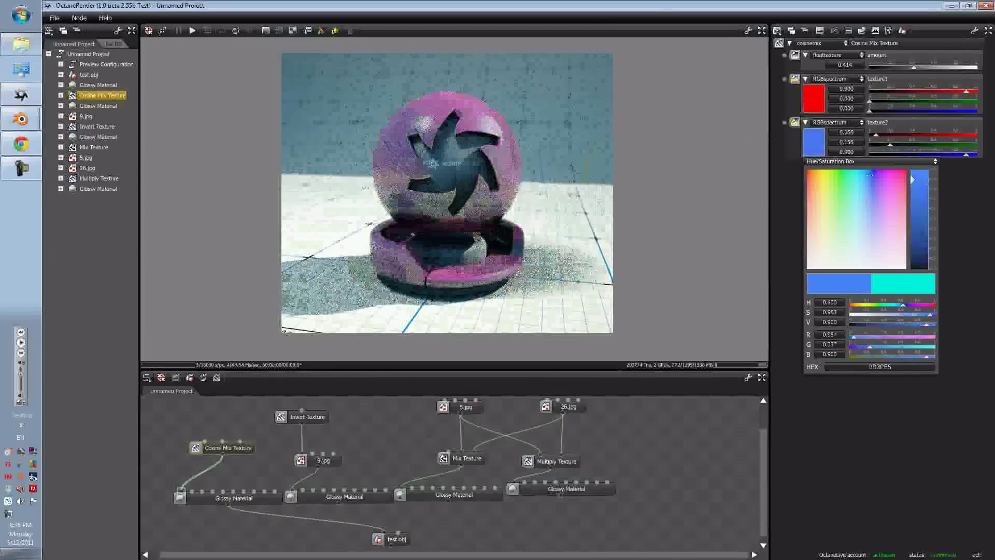
pyautogui.moveTo(868, 173); pyautogui.dragTo(871, 171)
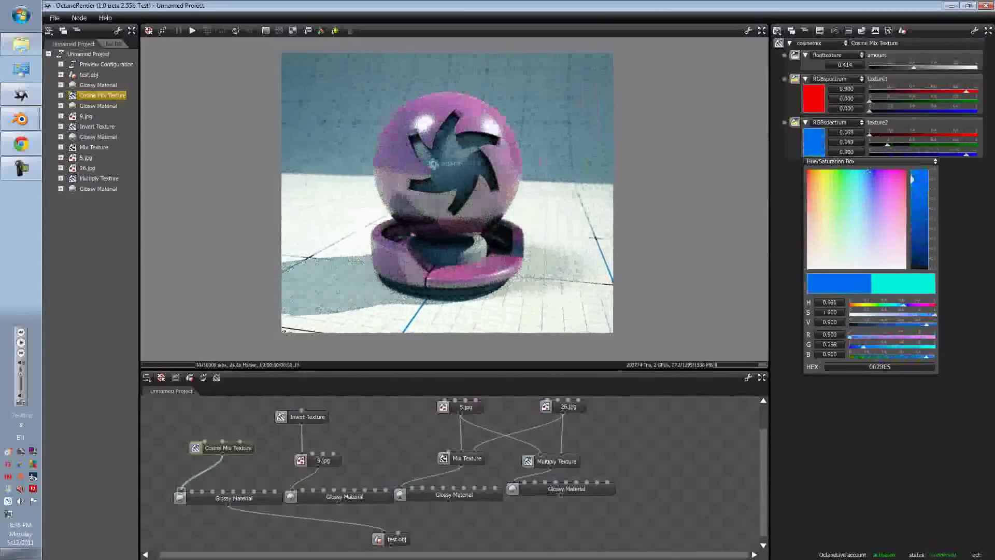
pyautogui.moveTo(445, 171); pyautogui.dragTo(482, 147)
pyautogui.scroll(3, 518, 210)
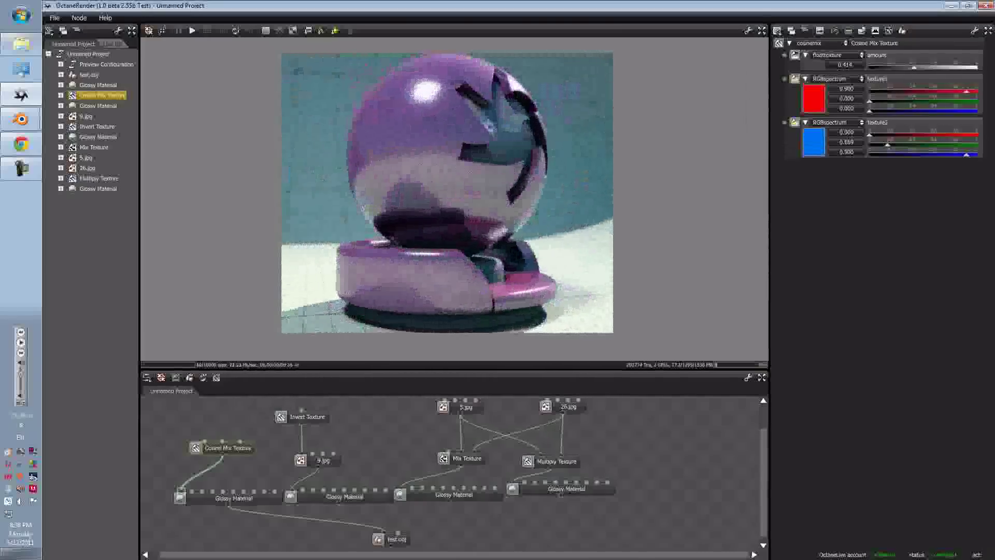
pyautogui.click(467, 156)
pyautogui.scroll(-2, 467, 156)
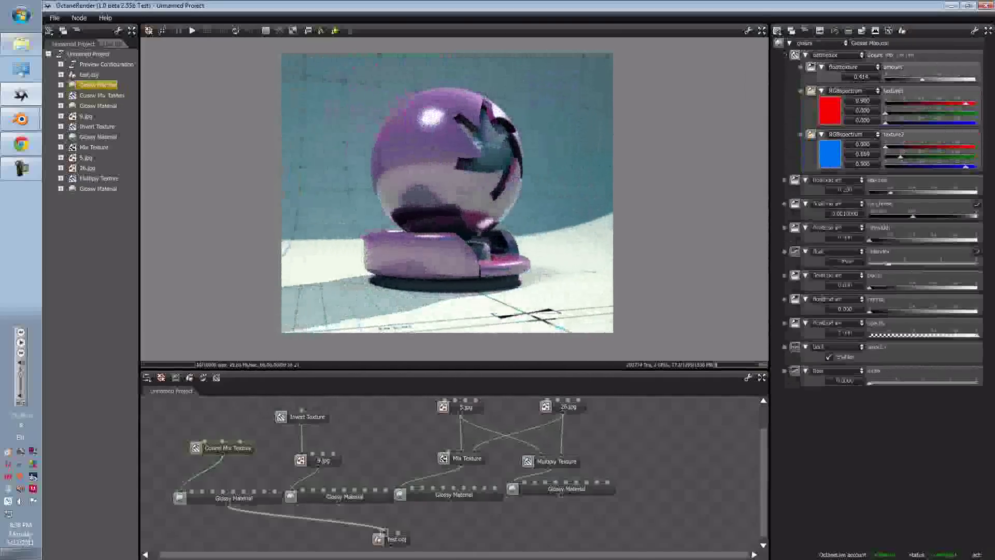
pyautogui.moveTo(487, 171); pyautogui.dragTo(436, 192)
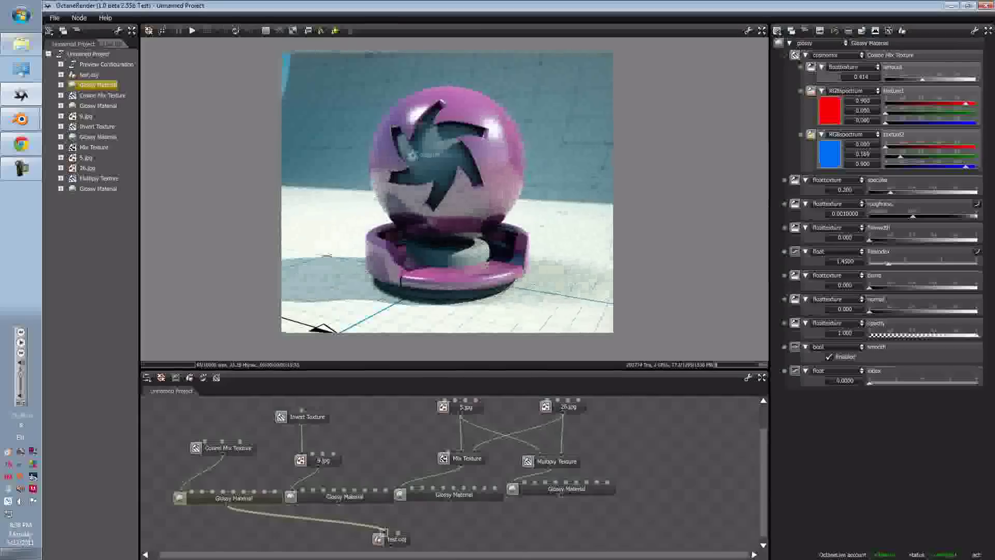
# Step: Recolour the Cosine Mix Texture with lime green for texture1 and red for texture2
pyautogui.click(830, 111)
pyautogui.click(852, 139)
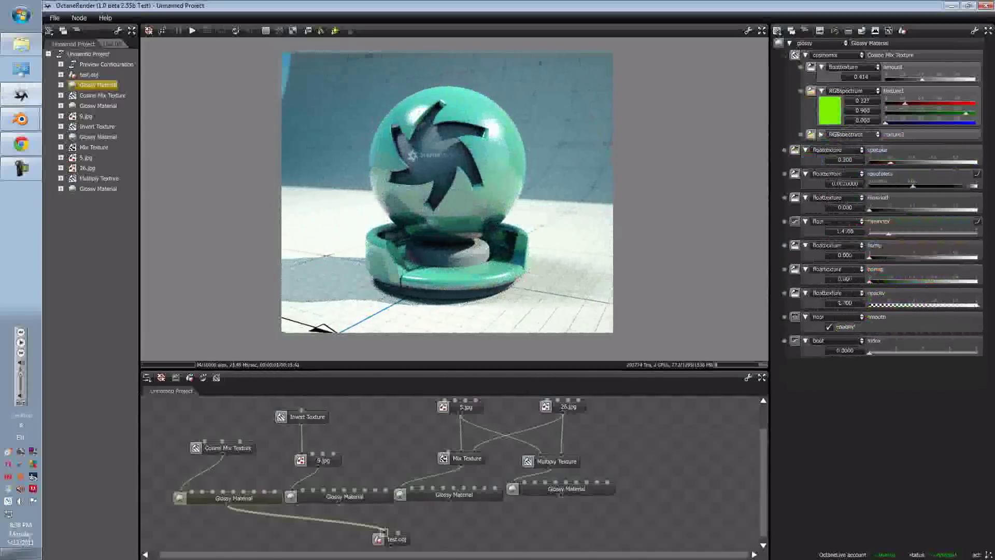
pyautogui.click(830, 154)
pyautogui.moveTo(877, 223); pyautogui.dragTo(921, 182)
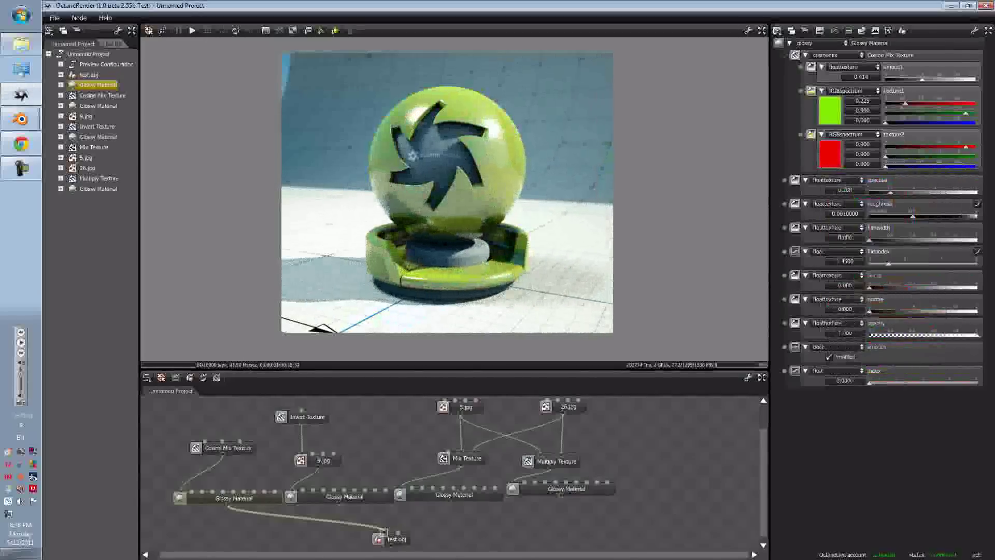
# Step: Raise the Cosine Mix Texture's amount to about 0.49 and check the blend from a higher angle
pyautogui.moveTo(923, 79)
pyautogui.mouseDown()
pyautogui.moveTo(886, 80)
pyautogui.moveTo(975, 79)
pyautogui.moveTo(930, 80)
pyautogui.mouseUp()
pyautogui.moveTo(447, 193); pyautogui.dragTo(492, 231)
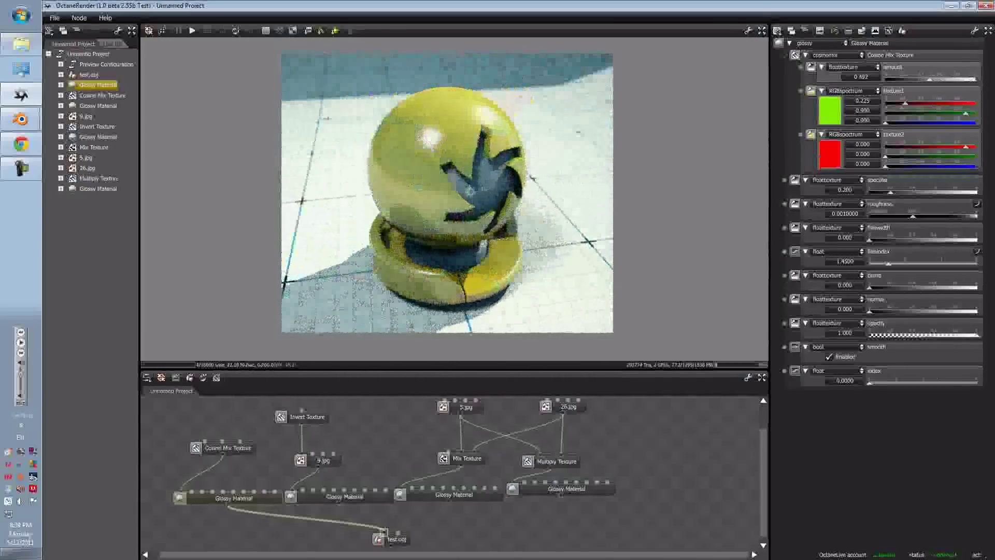
# Step: Connect the Glossy Material that uses 9.jpg to test.obj and select its Invert Texture
pyautogui.moveTo(338, 504); pyautogui.dragTo(385, 532)
pyautogui.click(303, 453)
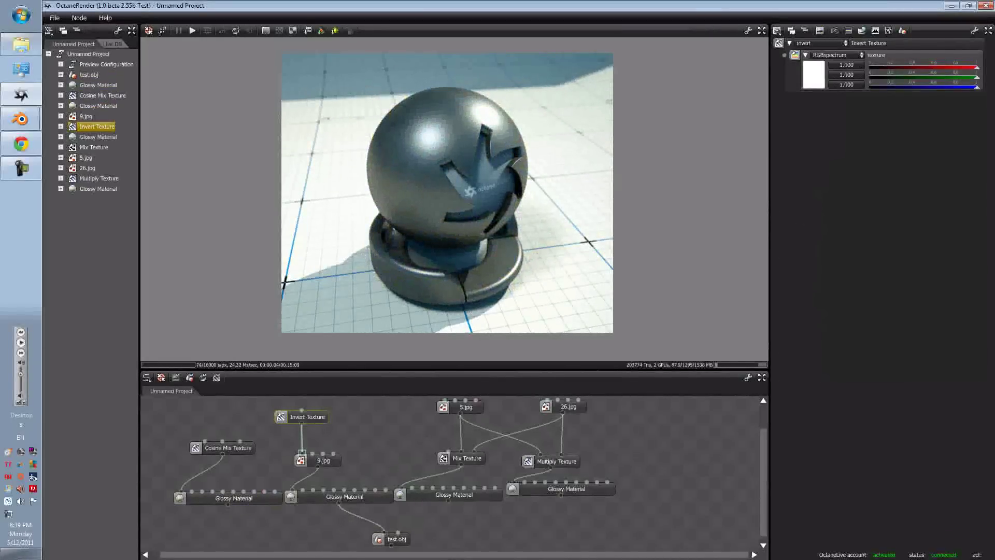
# Step: Set the colour of the Invert Texture feeding 9.jpg's power to black
pyautogui.click(344, 496)
pyautogui.click(837, 99)
pyautogui.click(846, 119)
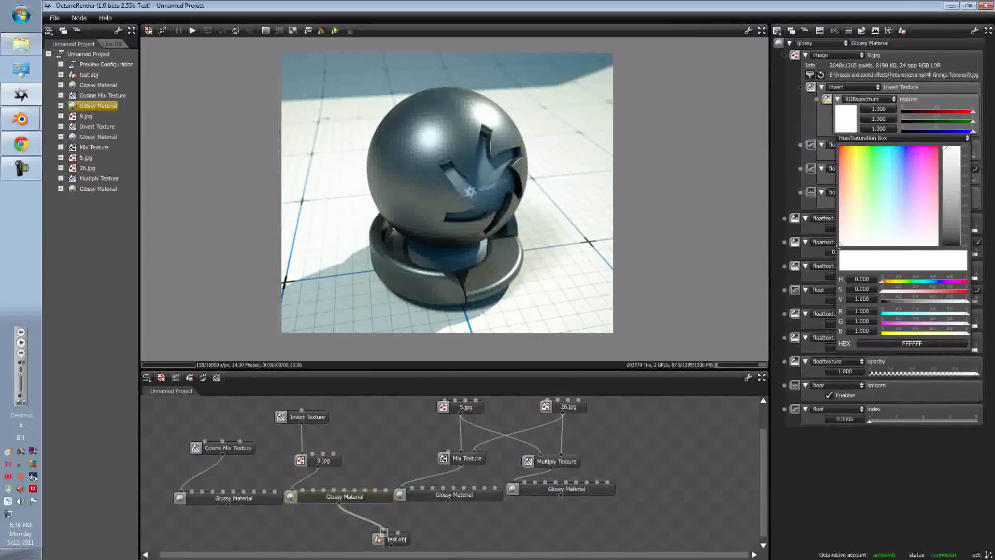
pyautogui.click(952, 224)
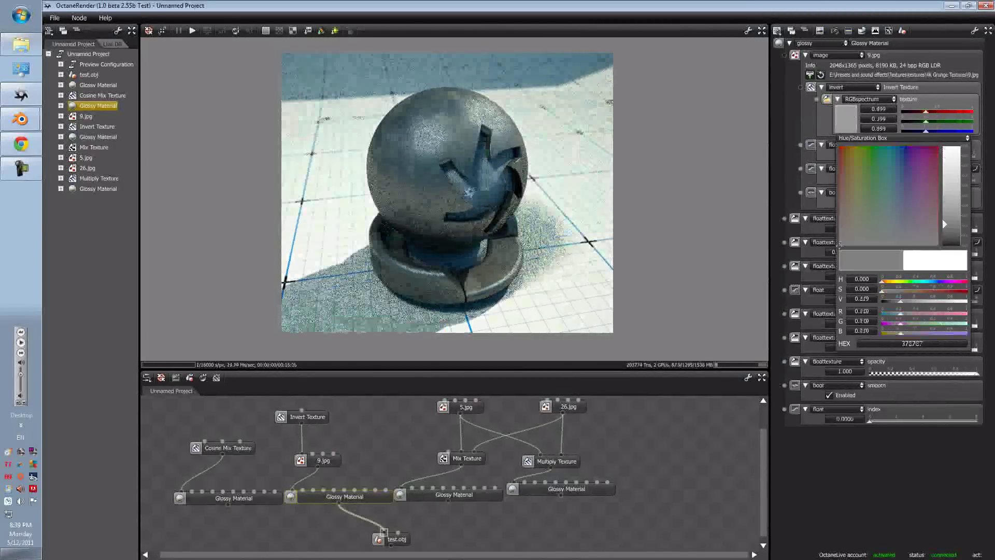
pyautogui.moveTo(952, 224); pyautogui.dragTo(952, 247)
pyautogui.click(912, 466)
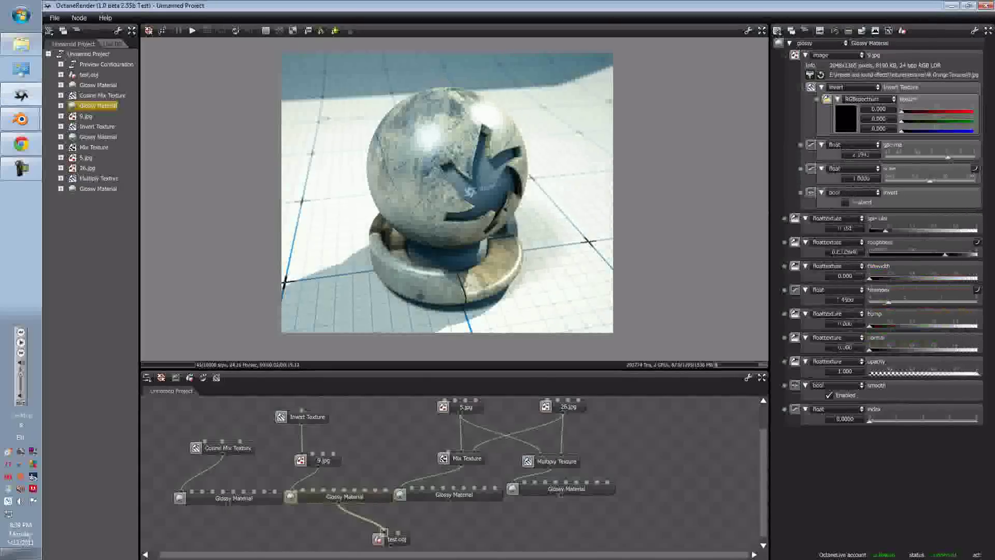
# Step: Raise the gamma of the 9.jpg image texture to darken the material
pyautogui.click(292, 488)
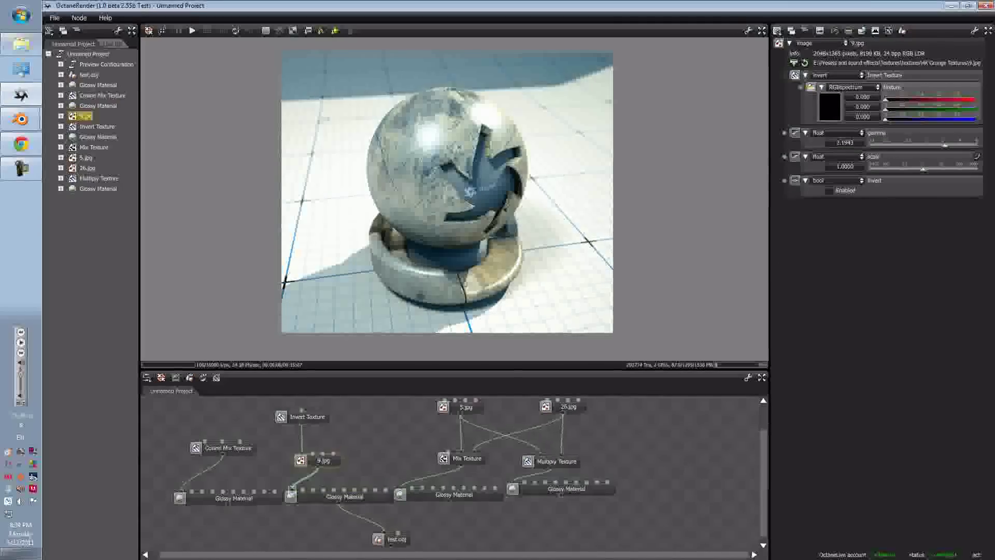
pyautogui.moveTo(945, 145)
pyautogui.mouseDown()
pyautogui.moveTo(920, 145)
pyautogui.moveTo(976, 145)
pyautogui.moveTo(962, 145)
pyautogui.mouseUp()
pyautogui.click(648, 448)
# Step: Review the Mix Texture and its 5.jpg input, and connect the Glossy Material they feed to test.obj
pyautogui.scroll(1, 455, 472)
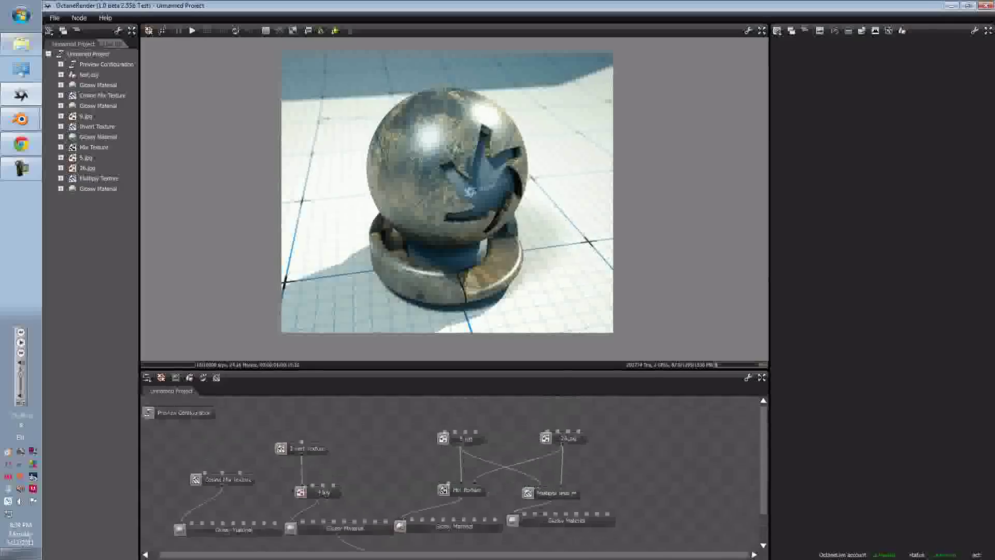
pyautogui.scroll(-2, 455, 473)
pyautogui.scroll(1, 455, 472)
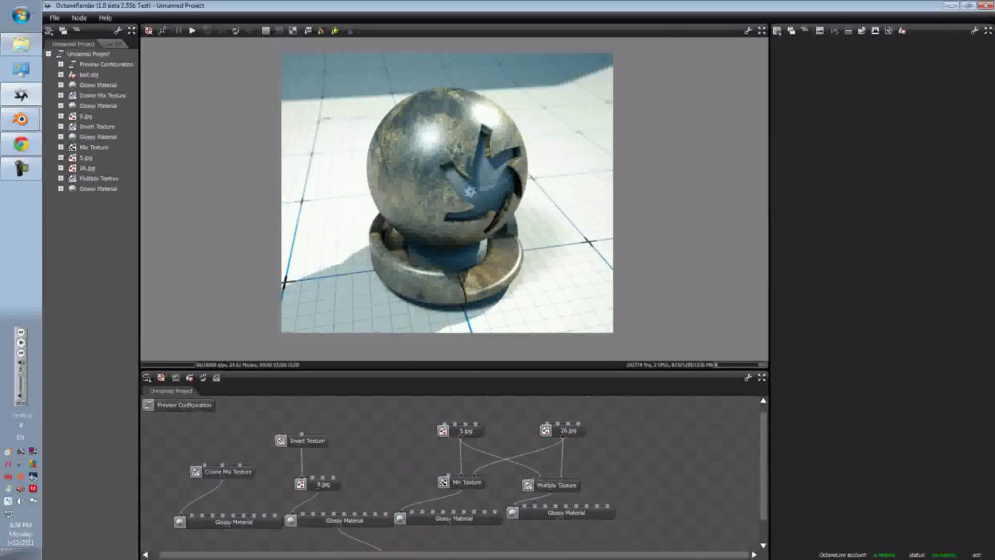
pyautogui.scroll(-1, 455, 472)
pyautogui.click(401, 482)
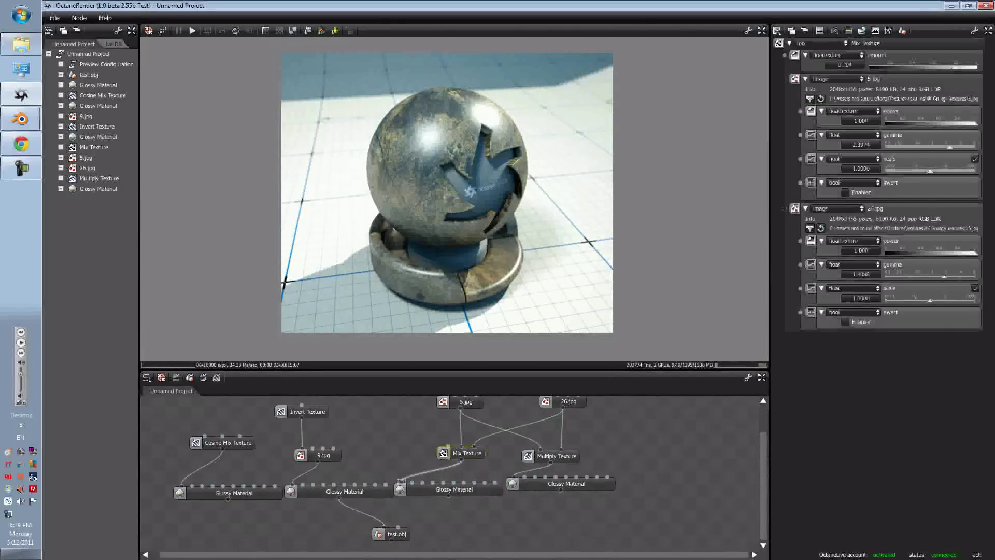
pyautogui.scroll(1, 455, 473)
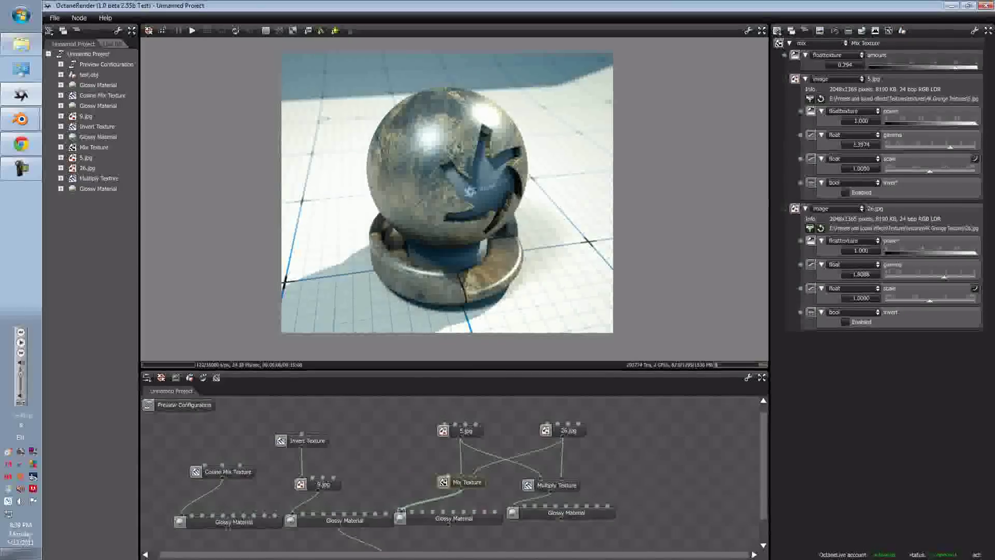
pyautogui.click(466, 431)
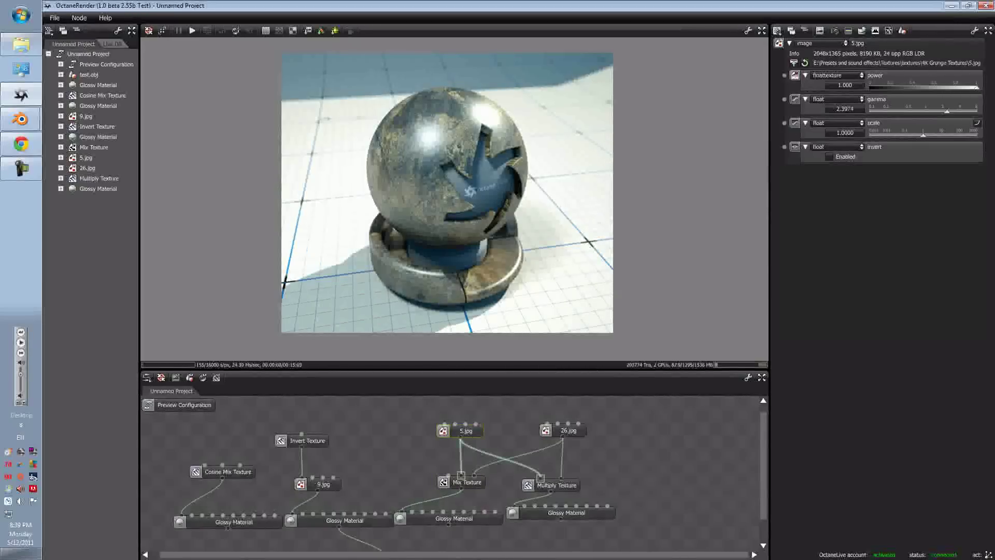
pyautogui.scroll(-1, 455, 472)
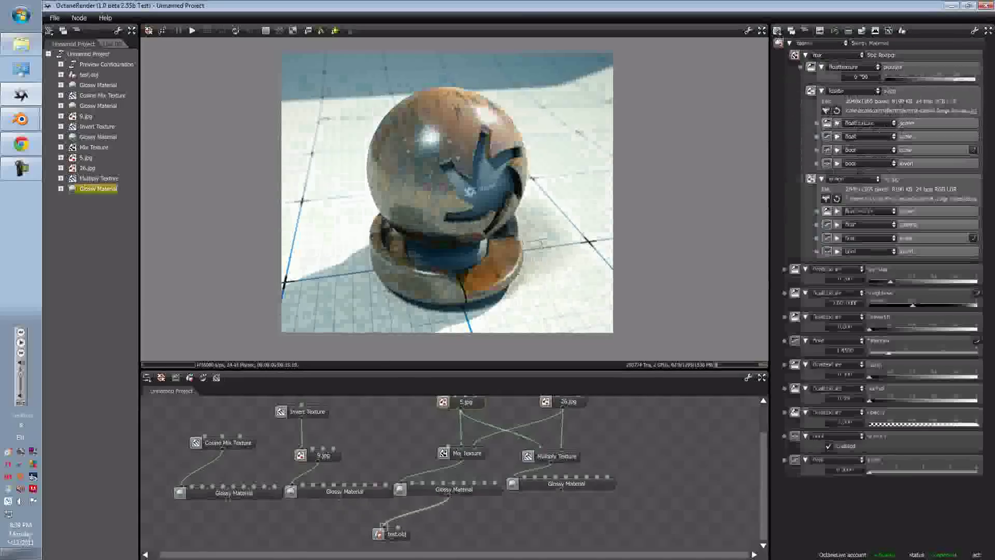
pyautogui.scroll(1, 451, 472)
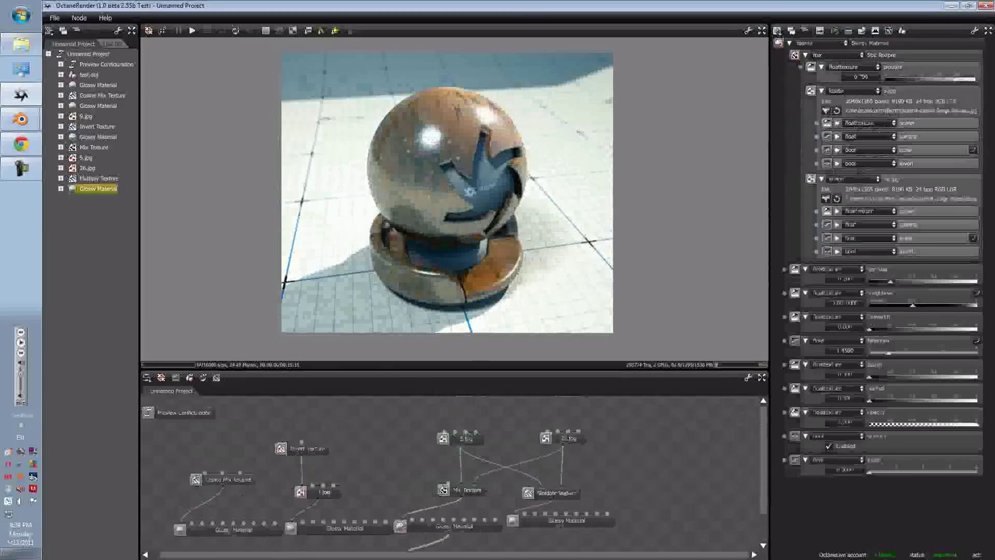
# Step: Lower the Mix Texture's amount to about 0.58 and look over its 5.jpg and 26.jpg inputs
pyautogui.moveTo(949, 80); pyautogui.dragTo(938, 79)
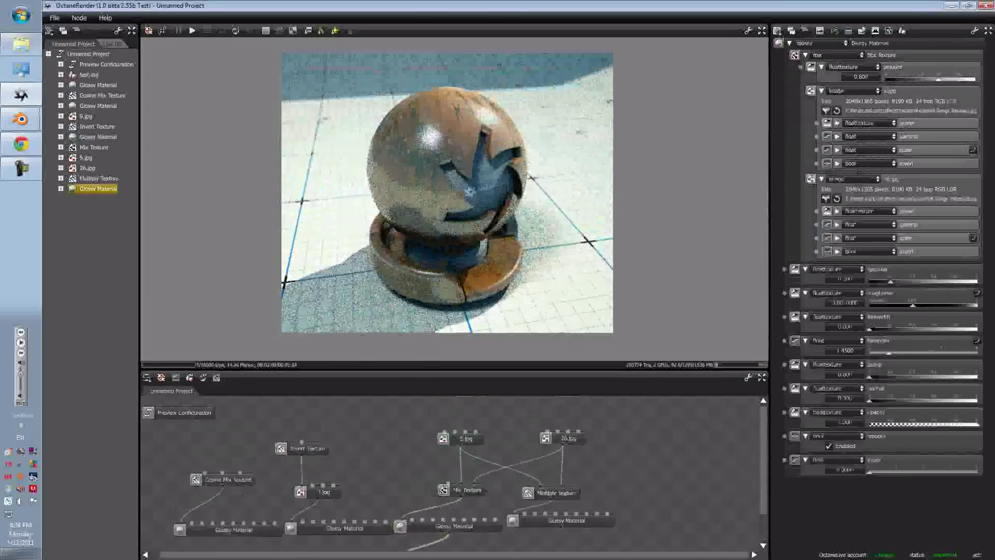
pyautogui.click(466, 439)
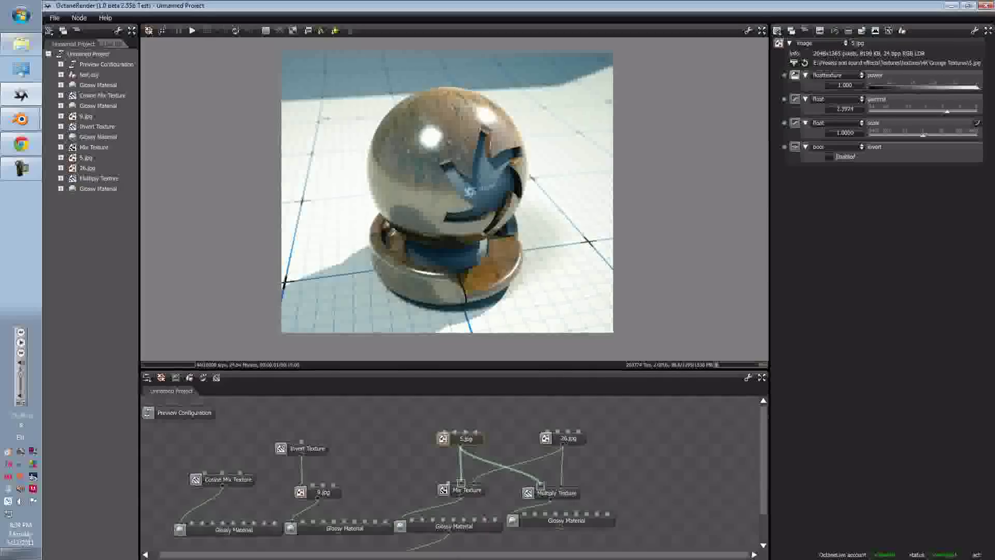
pyautogui.scroll(-2, 466, 451)
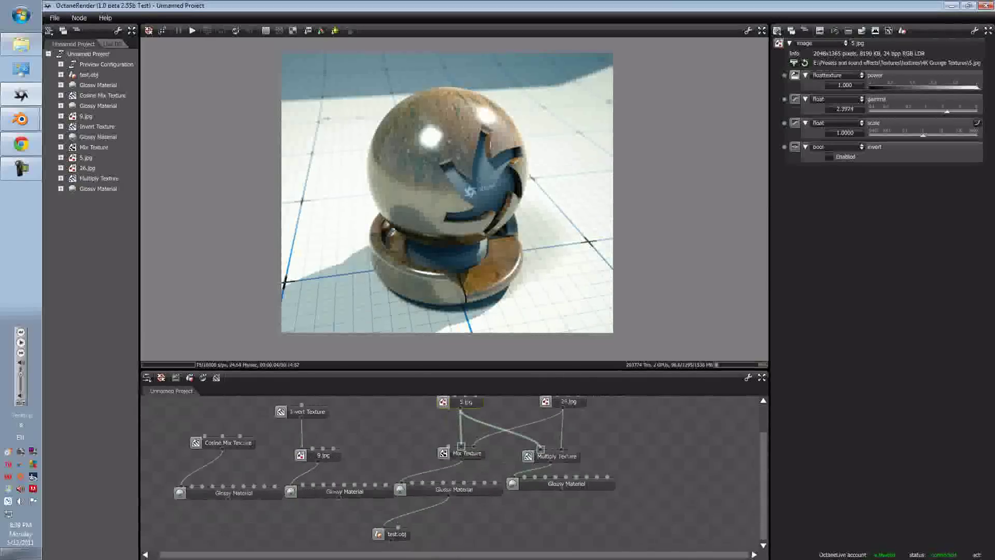
pyautogui.click(568, 402)
pyautogui.scroll(2, 569, 401)
pyautogui.click(466, 431)
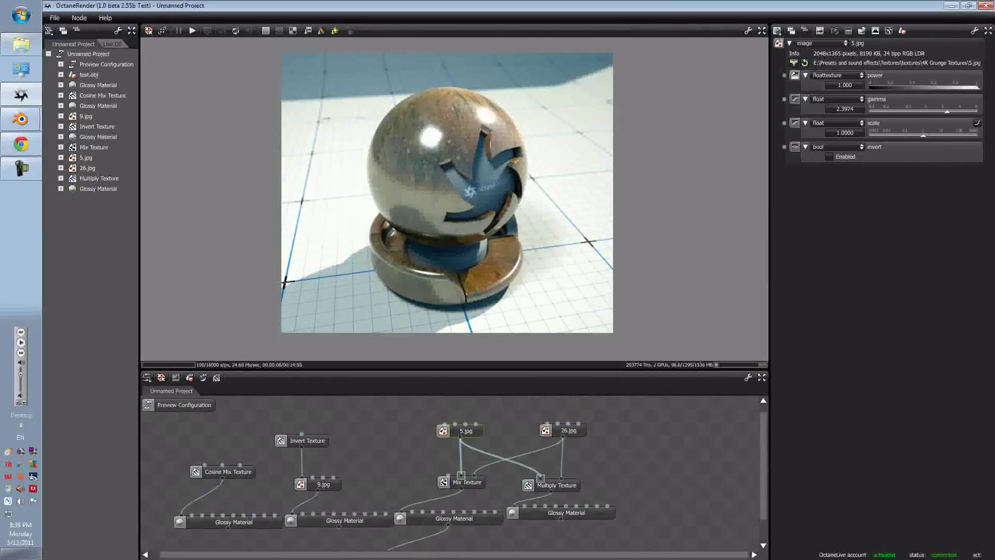
# Step: Set the amount of the Mix Texture that blends 5.jpg and 26.jpg to 0.000
pyautogui.click(464, 482)
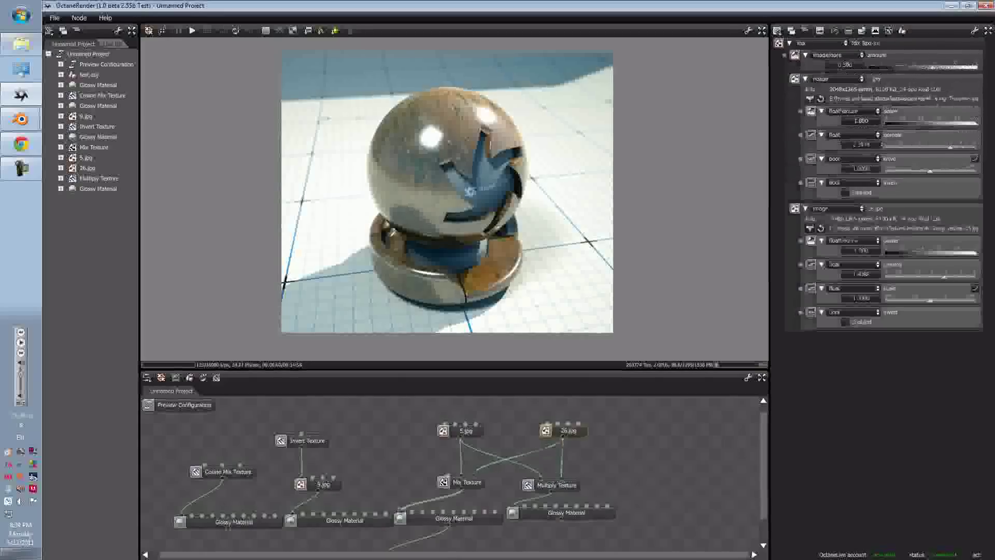
pyautogui.scroll(-2, 463, 482)
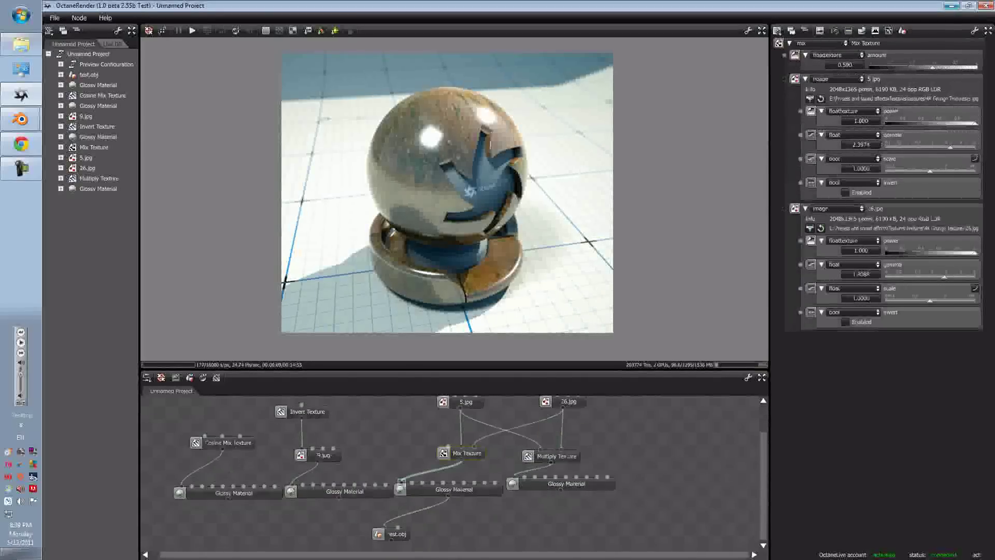
pyautogui.moveTo(932, 68); pyautogui.dragTo(870, 68)
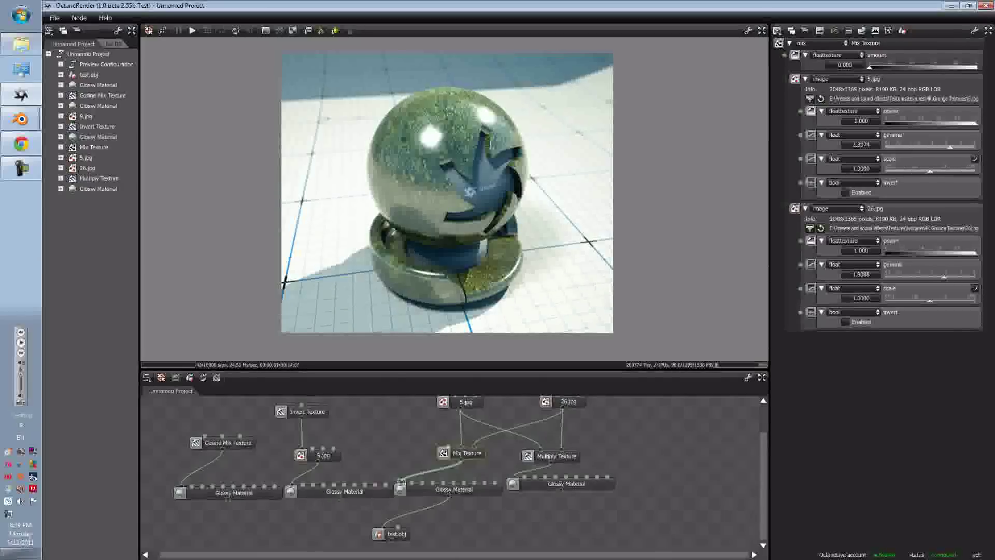
# Step: Set the Mix Texture's amount to 0.389, and its 5.jpg input's power to 0.925 and gamma to 2.6246
pyautogui.moveTo(870, 67); pyautogui.dragTo(911, 68)
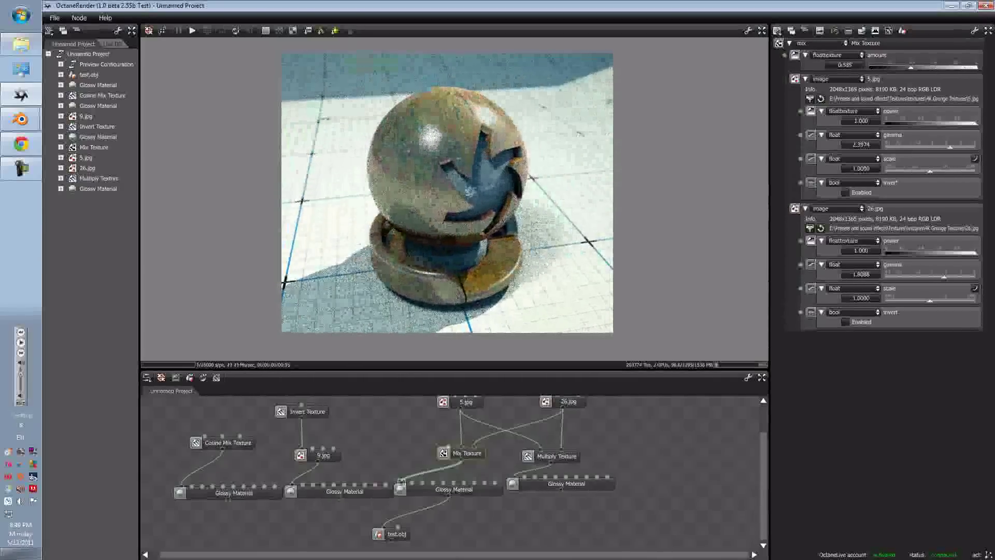
pyautogui.write('0.389')
pyautogui.press('Return')
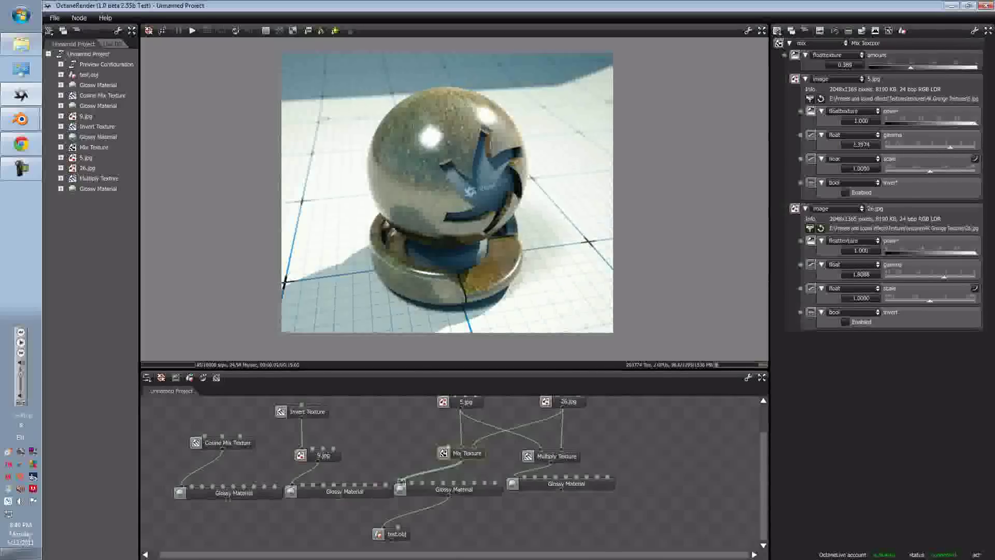
pyautogui.moveTo(976, 123); pyautogui.dragTo(951, 147)
pyautogui.write('0.925')
pyautogui.press('Return')
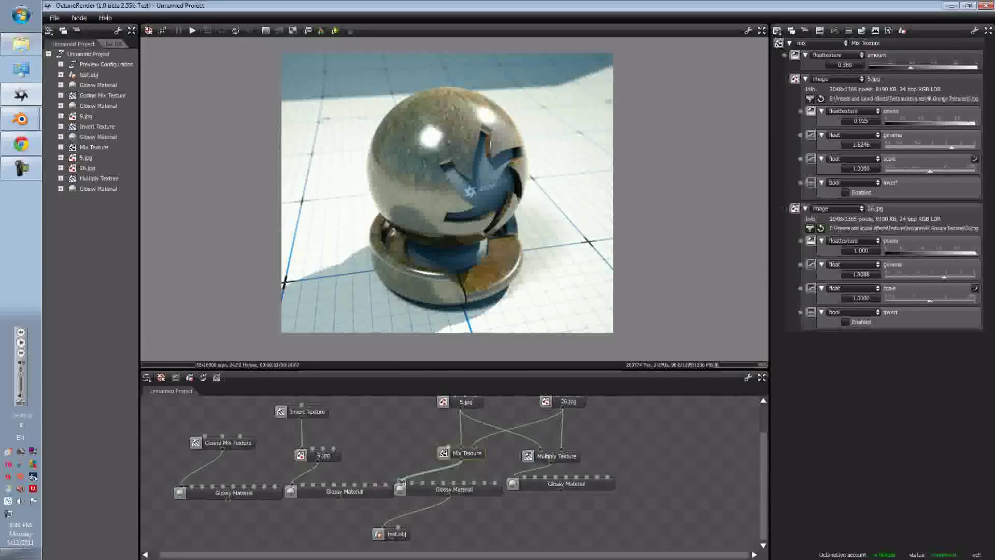
# Step: Connect the Glossy Material fed by the Multiply Texture to test.obj and preview that material on the test ball
pyautogui.moveTo(560, 489); pyautogui.dragTo(383, 527)
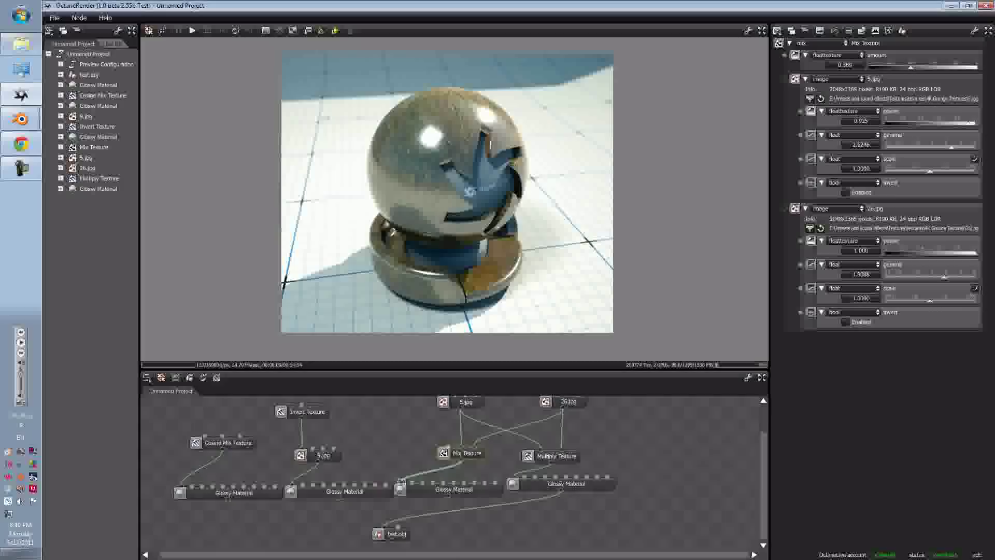
pyautogui.scroll(1, 451, 474)
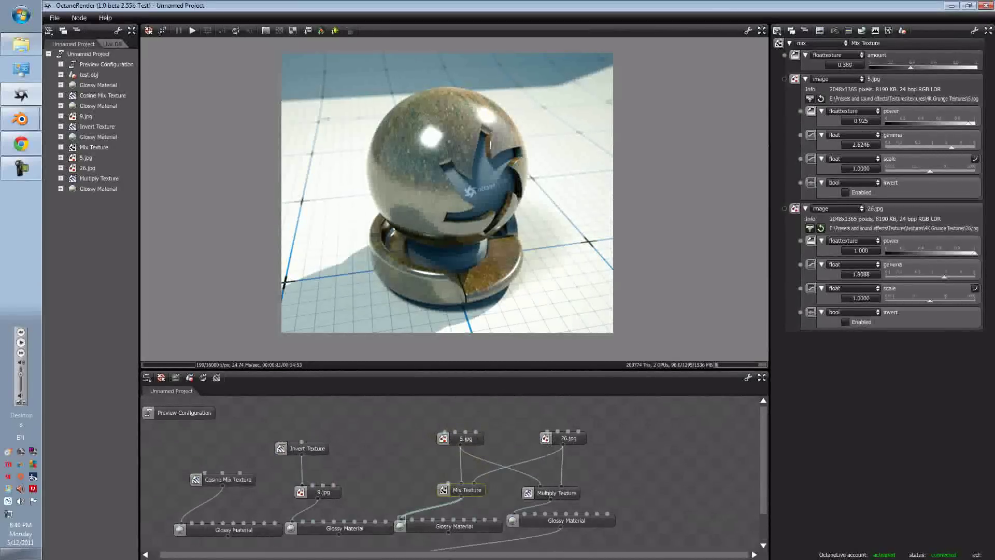
pyautogui.scroll(-1, 451, 474)
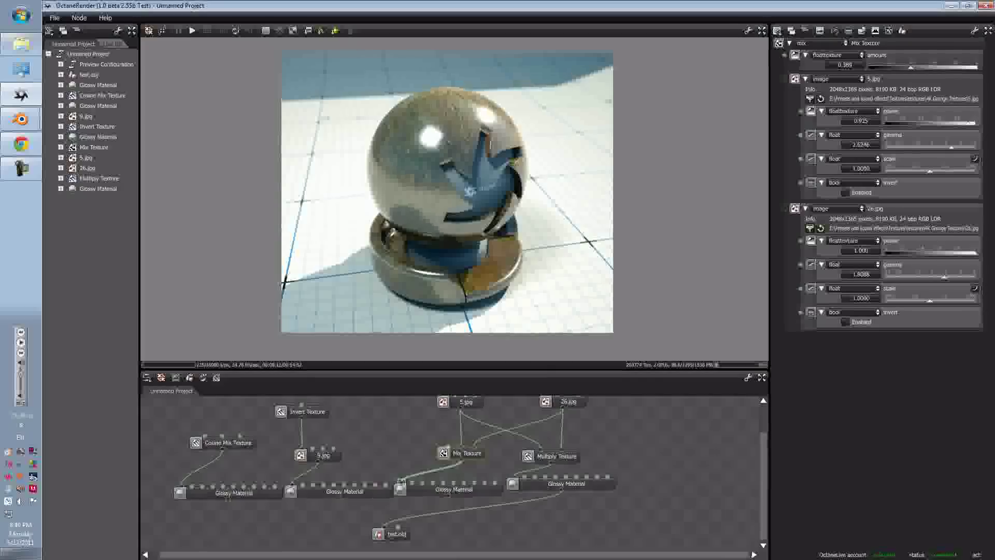
pyautogui.click(89, 75)
pyautogui.scroll(2, 447, 191)
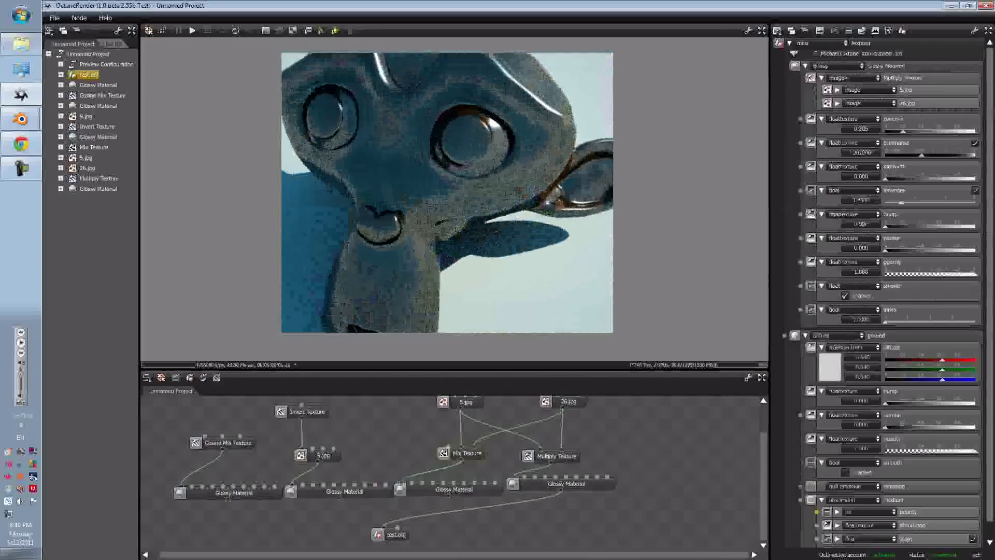
pyautogui.scroll(-3, 447, 192)
pyautogui.click(383, 527)
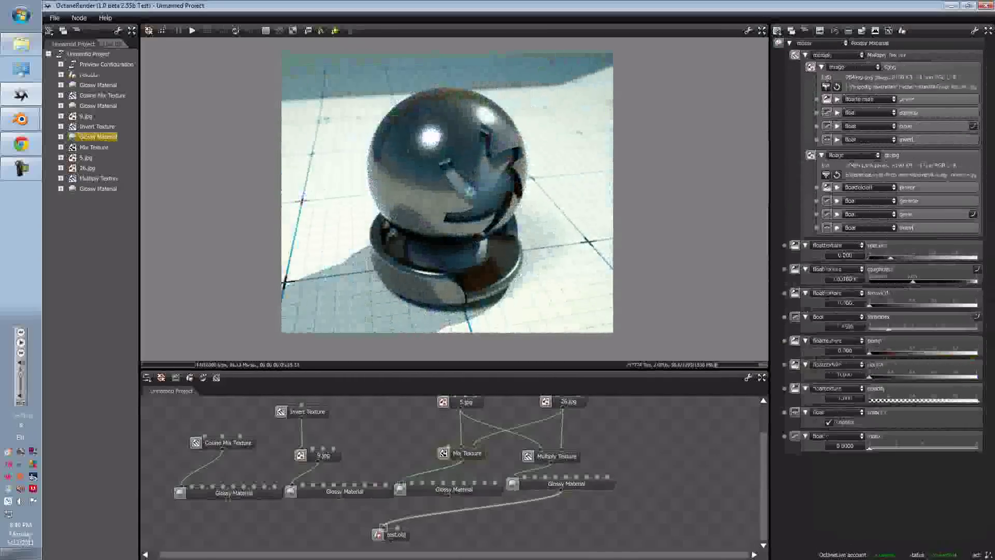
# Step: In the Multiply Texture's 5.jpg input, set the power to 1.000 and lower the gamma slightly
pyautogui.moveTo(447, 192); pyautogui.dragTo(511, 193)
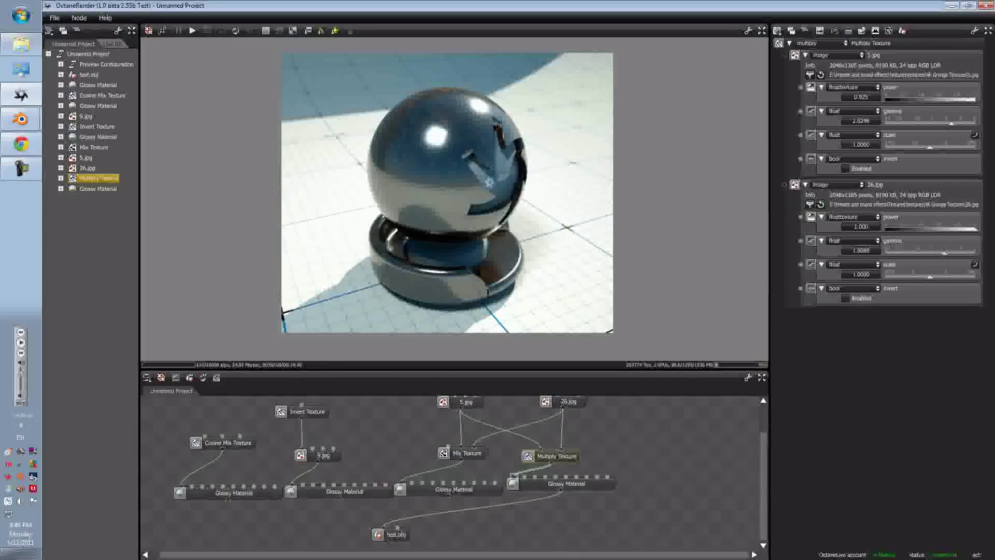
pyautogui.moveTo(968, 99)
pyautogui.mouseDown()
pyautogui.moveTo(945, 99)
pyautogui.moveTo(976, 98)
pyautogui.mouseUp()
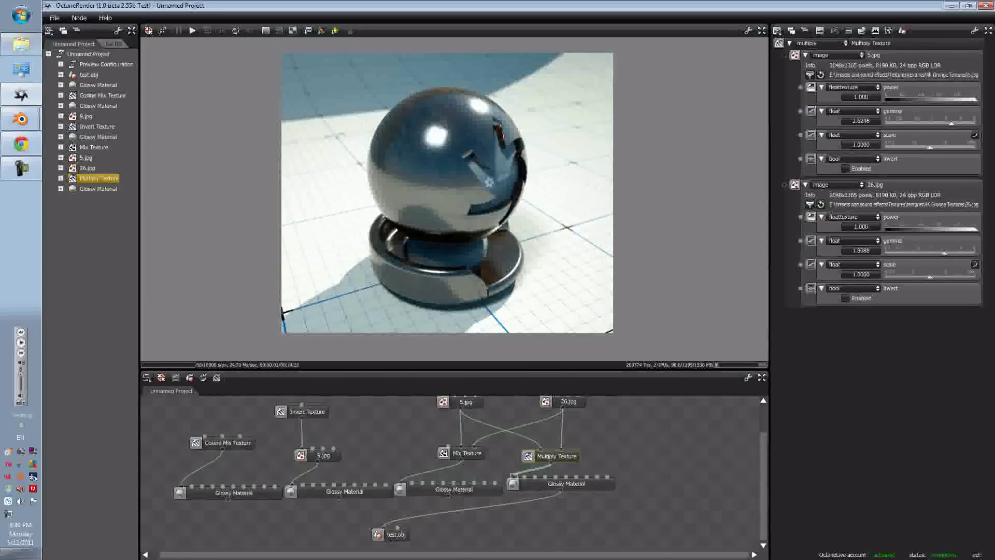
pyautogui.moveTo(975, 229)
pyautogui.mouseDown()
pyautogui.moveTo(909, 229)
pyautogui.moveTo(974, 229)
pyautogui.mouseUp()
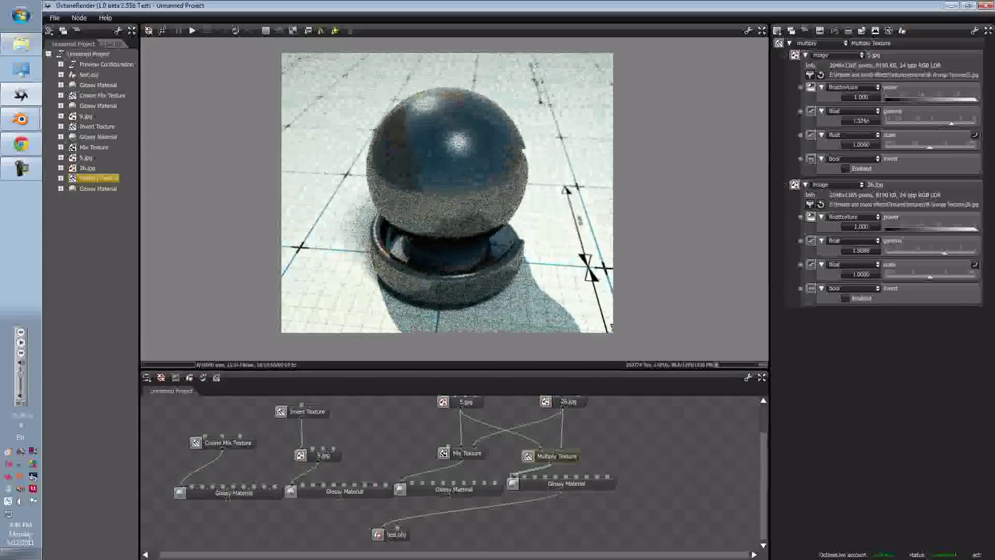
pyautogui.moveTo(952, 123); pyautogui.dragTo(944, 124)
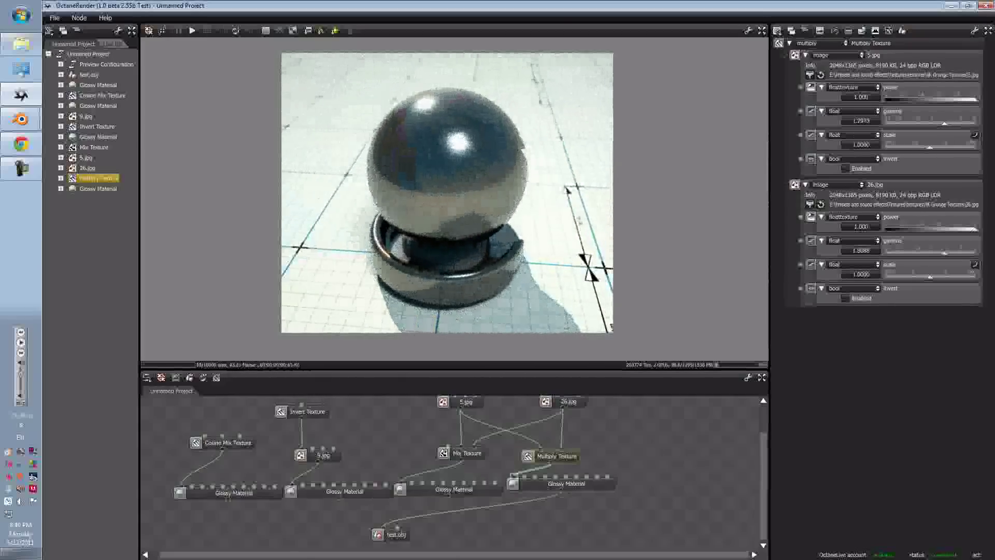
pyautogui.click(658, 440)
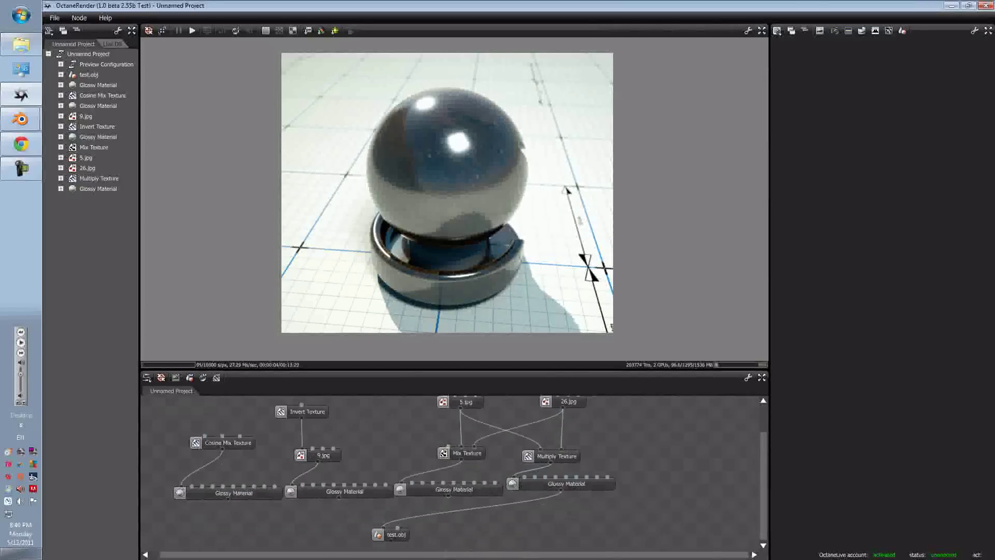
# Step: Disconnect test.obj from the Multiply Texture's Glossy Material and move it to the empty area beyond the existing materials
pyautogui.moveTo(383, 528); pyautogui.dragTo(430, 508)
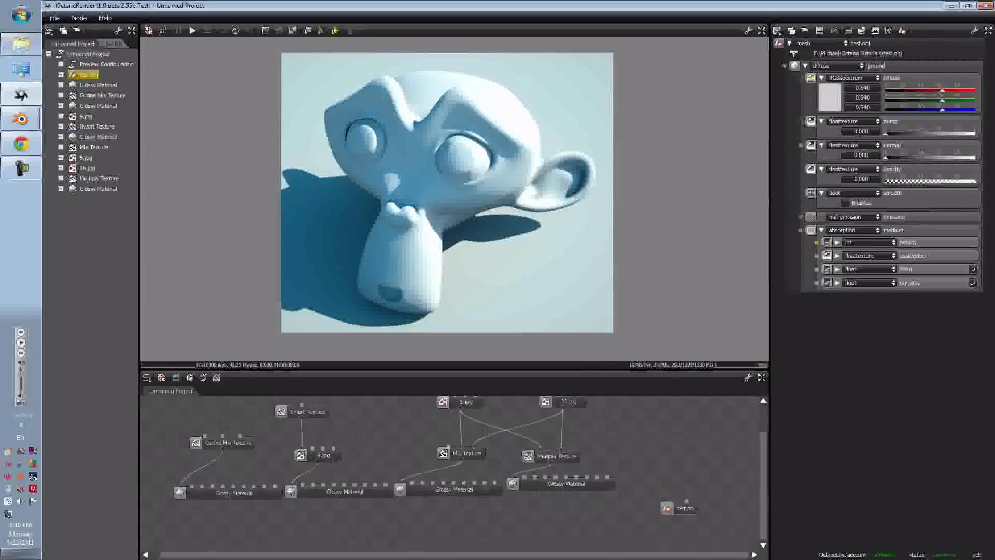
pyautogui.scroll(2, 454, 473)
pyautogui.scroll(-2, 454, 474)
pyautogui.moveTo(684, 509); pyautogui.dragTo(668, 527)
# Step: Add a new Glossy Material just above test.obj and connect it to the Monkey material input
pyautogui.rightClick(639, 477)
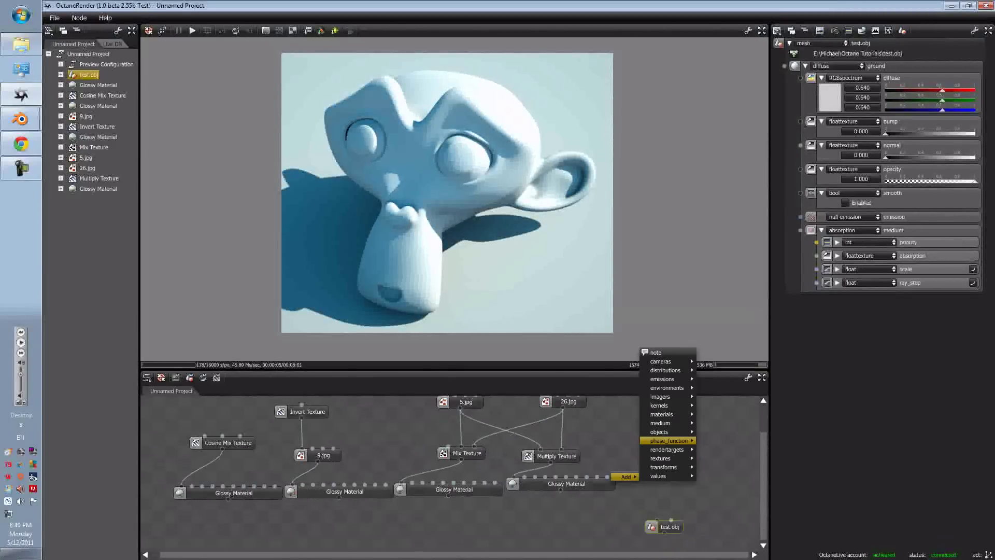
pyautogui.moveTo(674, 458)
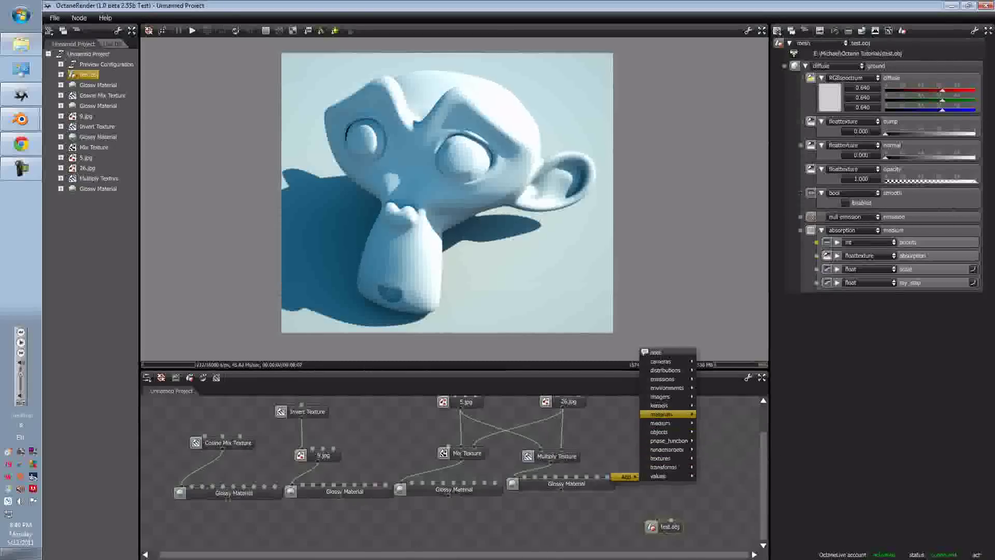
pyautogui.moveTo(661, 414)
pyautogui.click(714, 377)
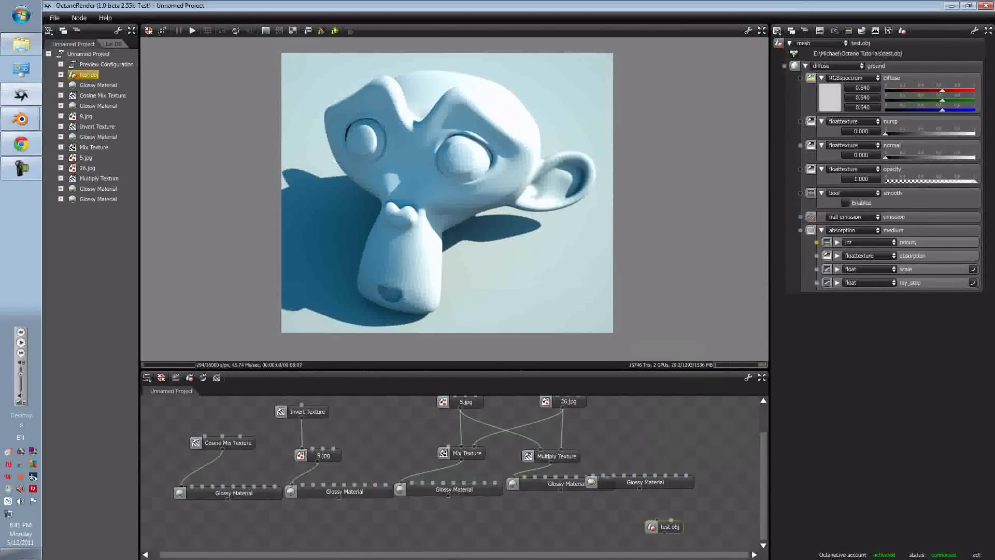
pyautogui.moveTo(645, 482); pyautogui.dragTo(657, 520)
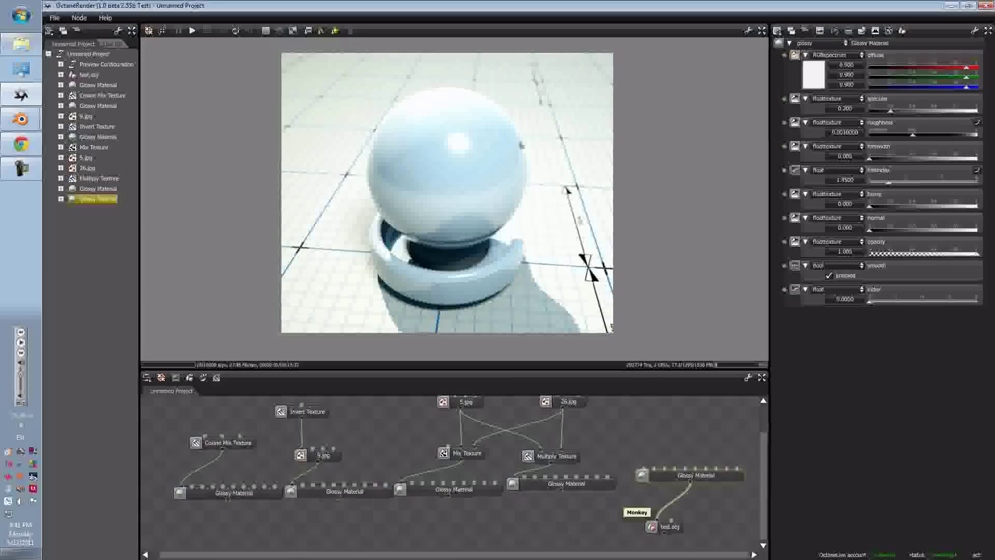
pyautogui.scroll(1, 669, 511)
pyautogui.scroll(-1, 668, 510)
pyautogui.moveTo(679, 476); pyautogui.dragTo(683, 496)
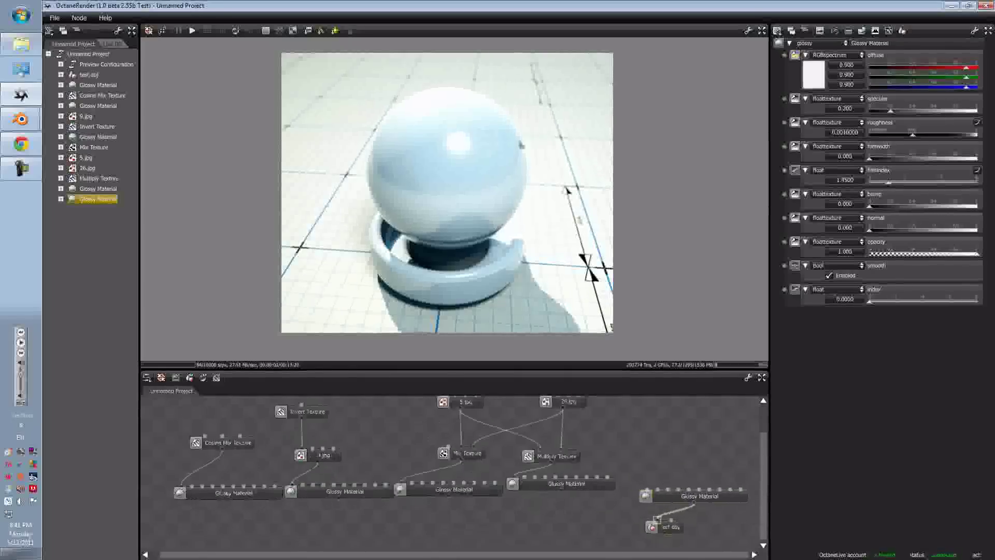
# Step: Add a Turbulence Texture from the texture generators and place it above the new Glossy Material
pyautogui.rightClick(629, 461)
pyautogui.moveTo(643, 465)
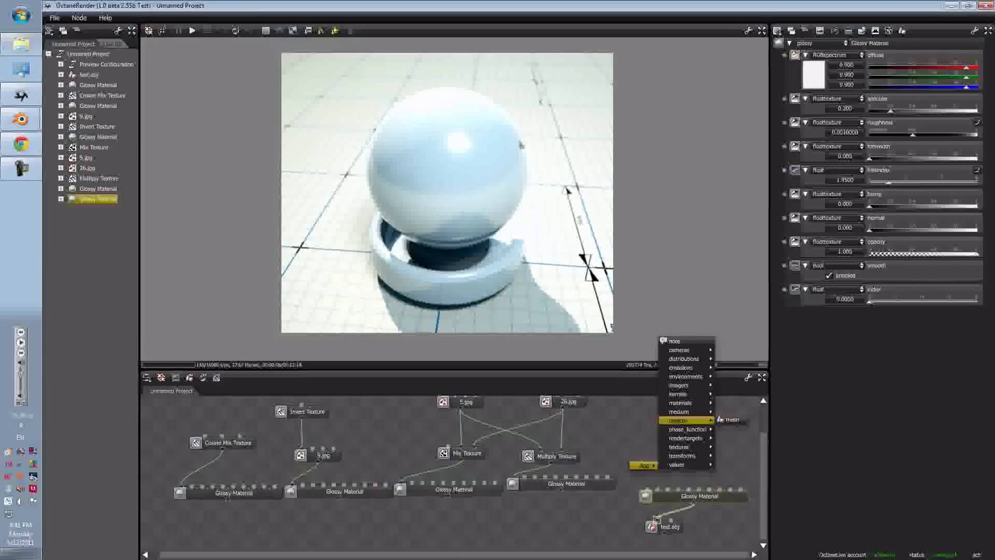
pyautogui.moveTo(679, 447)
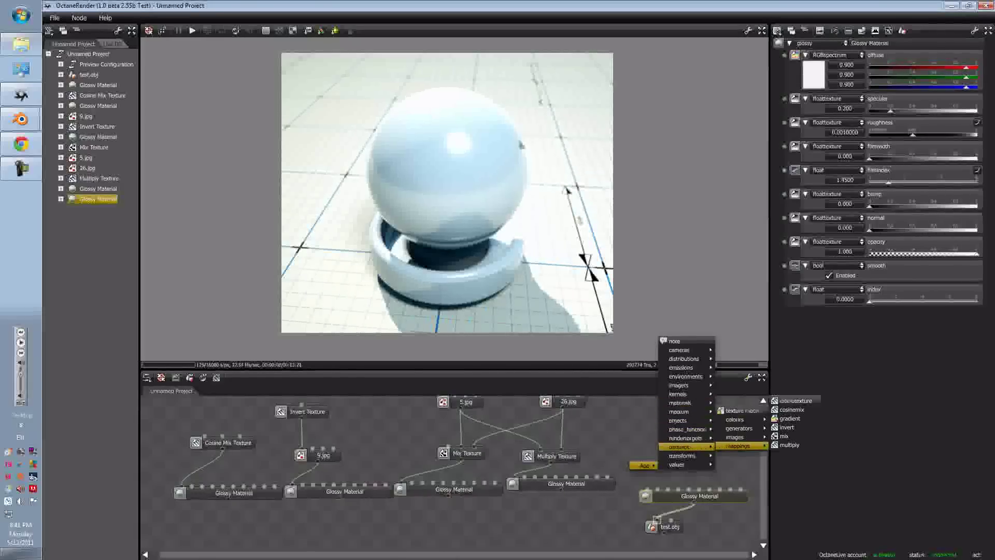
pyautogui.moveTo(739, 428)
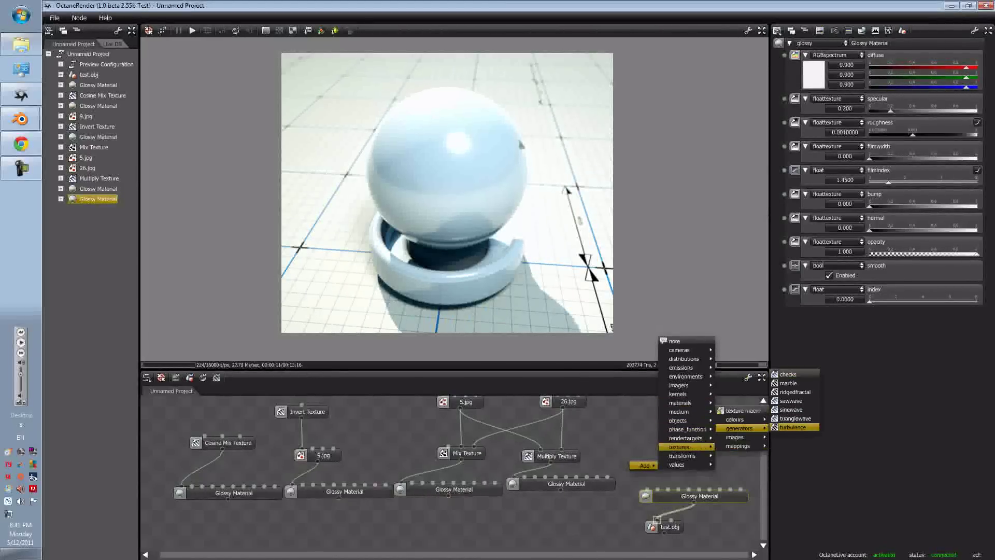
pyautogui.click(793, 427)
pyautogui.moveTo(664, 471); pyautogui.dragTo(653, 418)
# Step: Add a Marble Texture from the texture generators near the Turbulence Texture
pyautogui.rightClick(624, 433)
pyautogui.moveTo(639, 438)
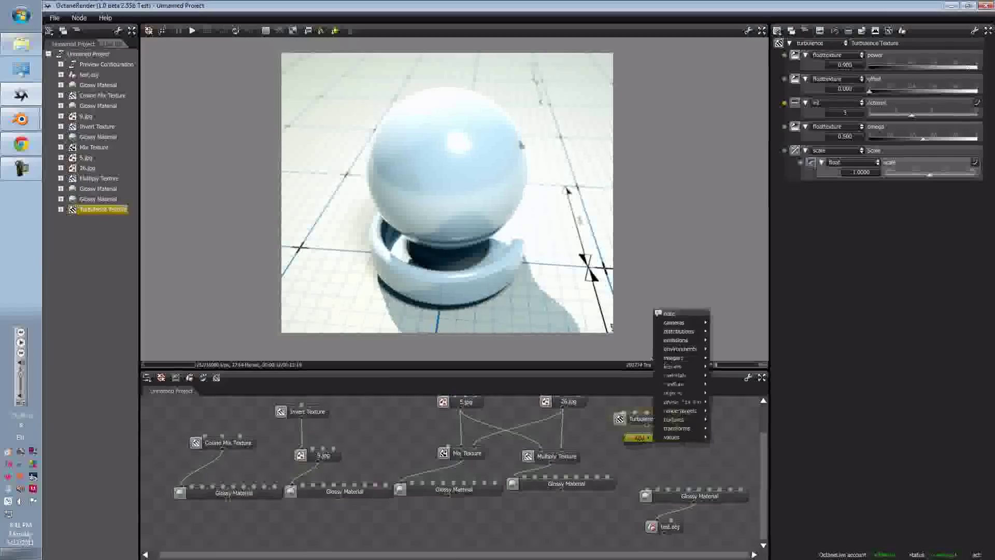
pyautogui.moveTo(679, 419)
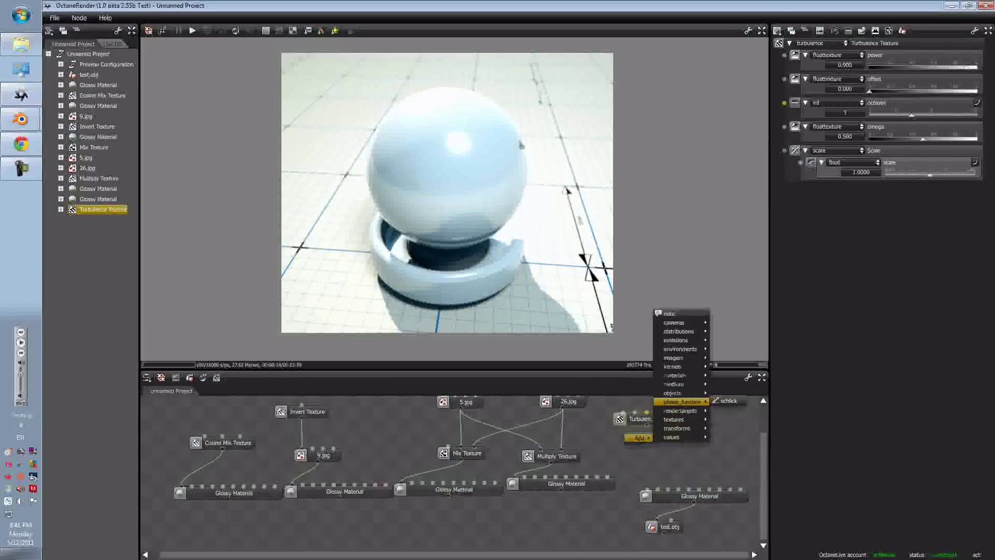
pyautogui.moveTo(734, 401)
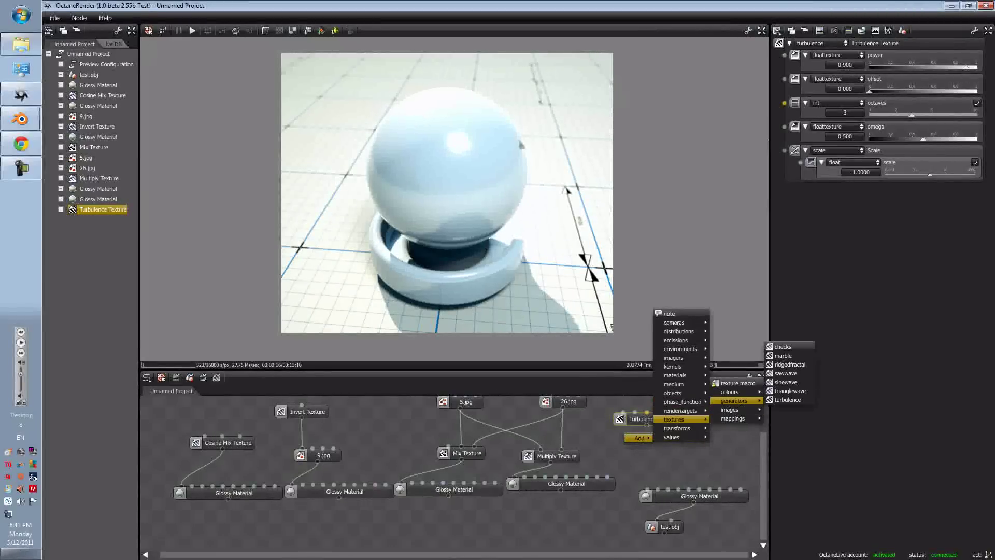
pyautogui.click(783, 356)
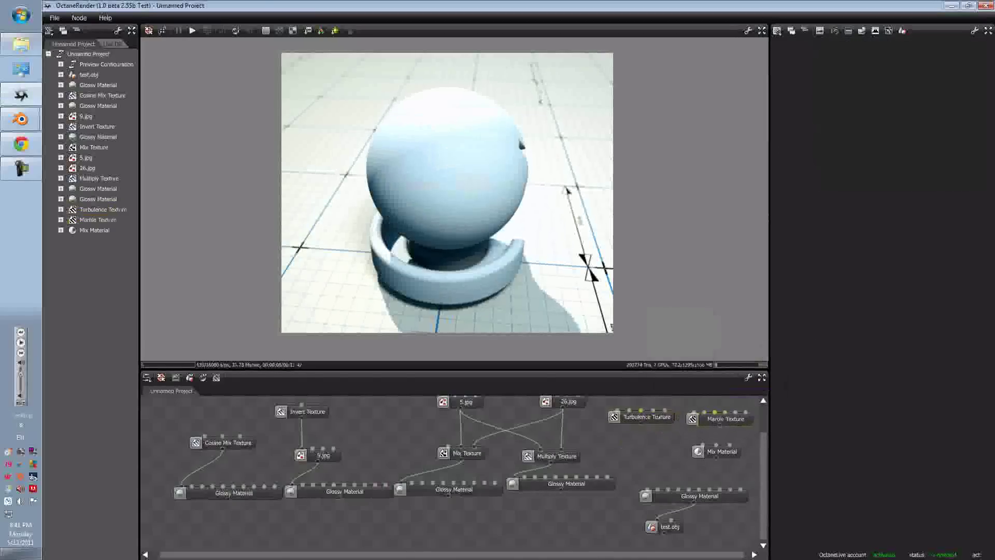
# Step: Add a Mix Texture between the Turbulence and Marble textures and the new Glossy Material
pyautogui.rightClick(619, 446)
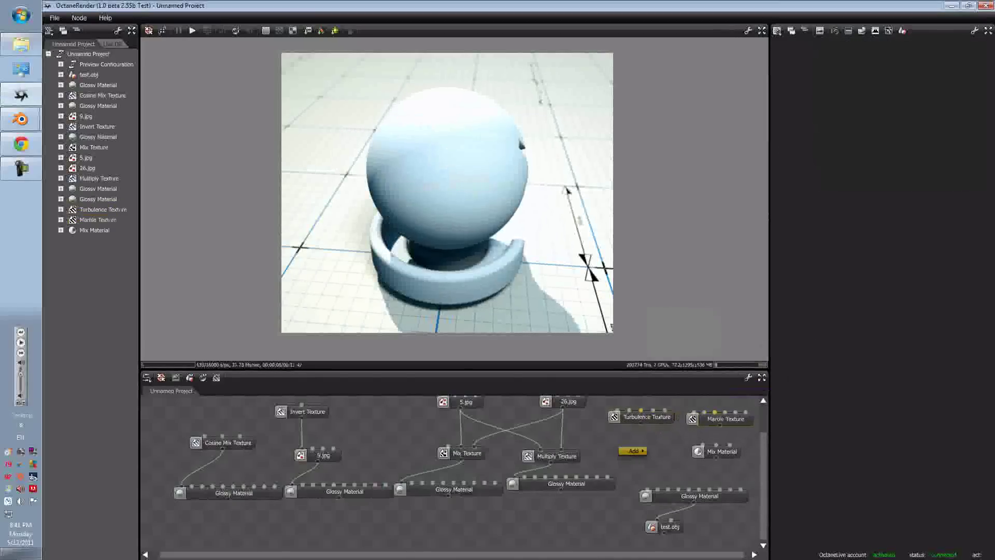
pyautogui.moveTo(635, 451)
pyautogui.moveTo(672, 433)
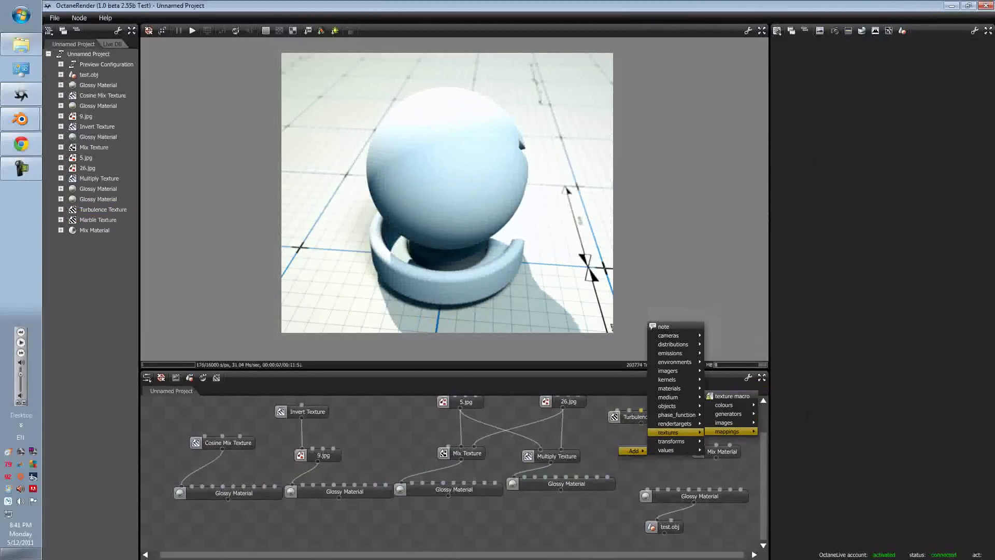
pyautogui.moveTo(725, 431)
pyautogui.click(776, 421)
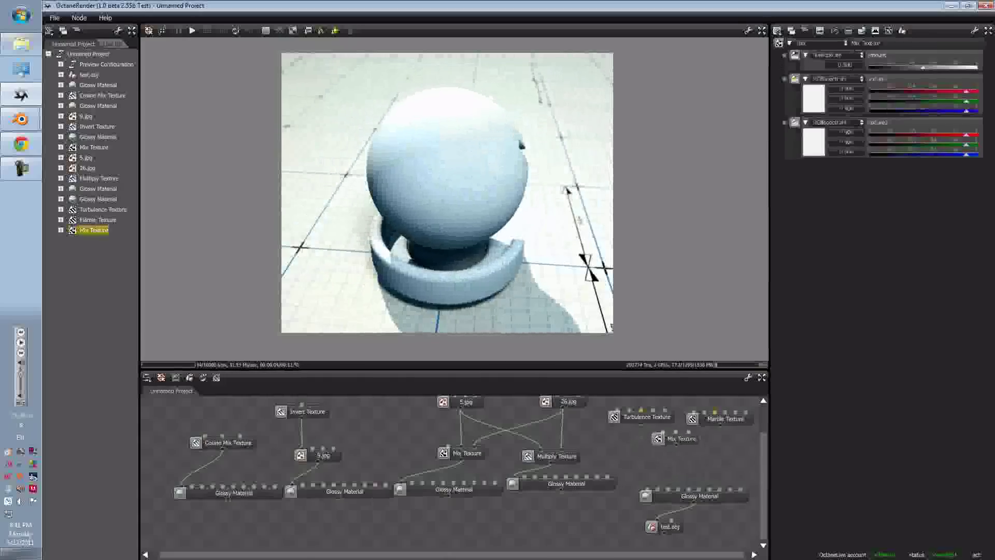
# Step: Add a Mix Material, place it under the Marble Texture, and shift the new Mix Texture to make room
pyautogui.rightClick(642, 449)
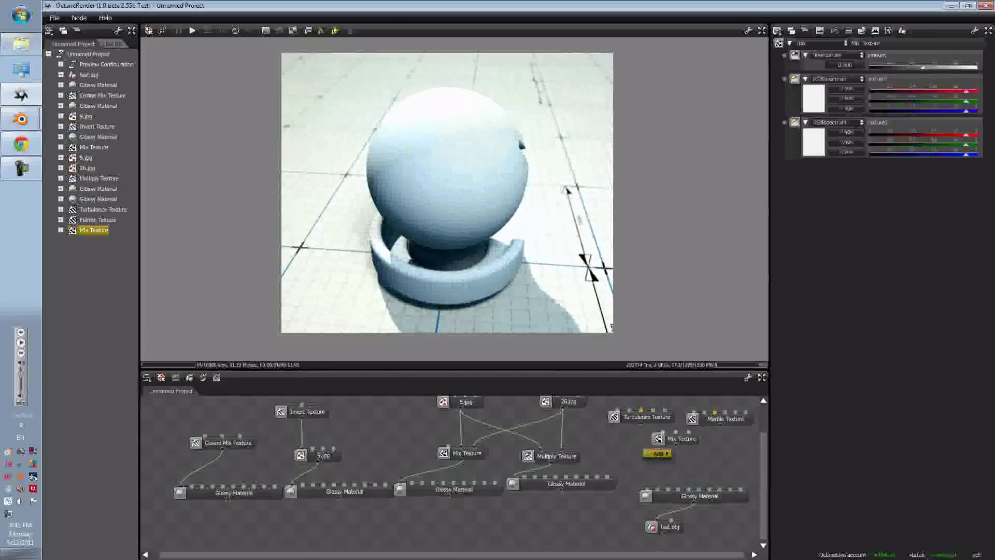
pyautogui.moveTo(664, 439); pyautogui.dragTo(689, 443)
pyautogui.rightClick(631, 452)
pyautogui.moveTo(647, 456)
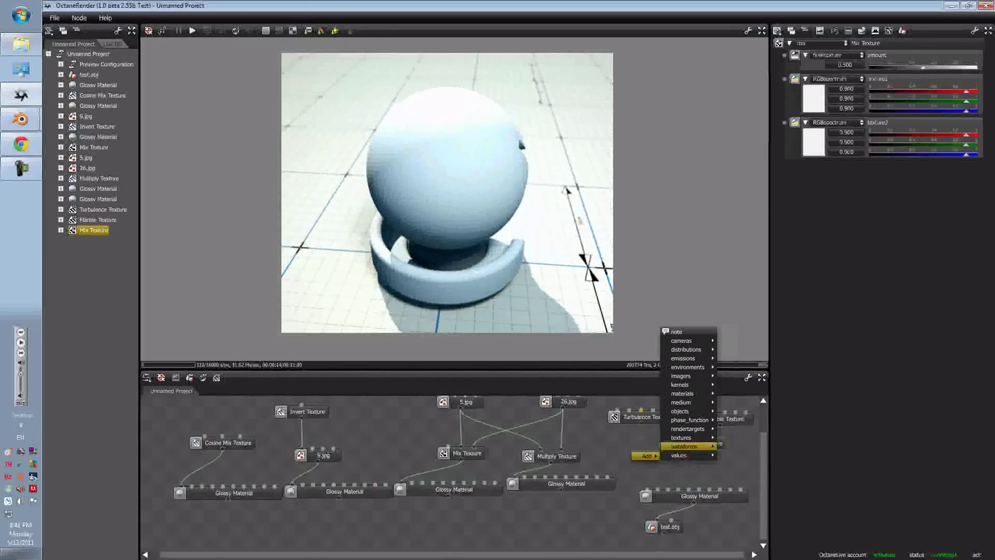
pyautogui.moveTo(681, 394)
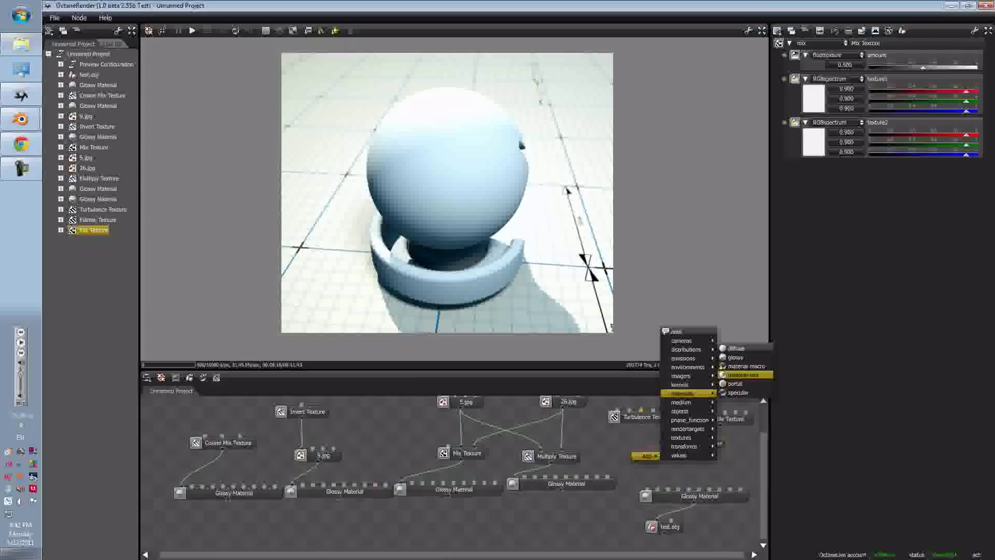
pyautogui.click(742, 374)
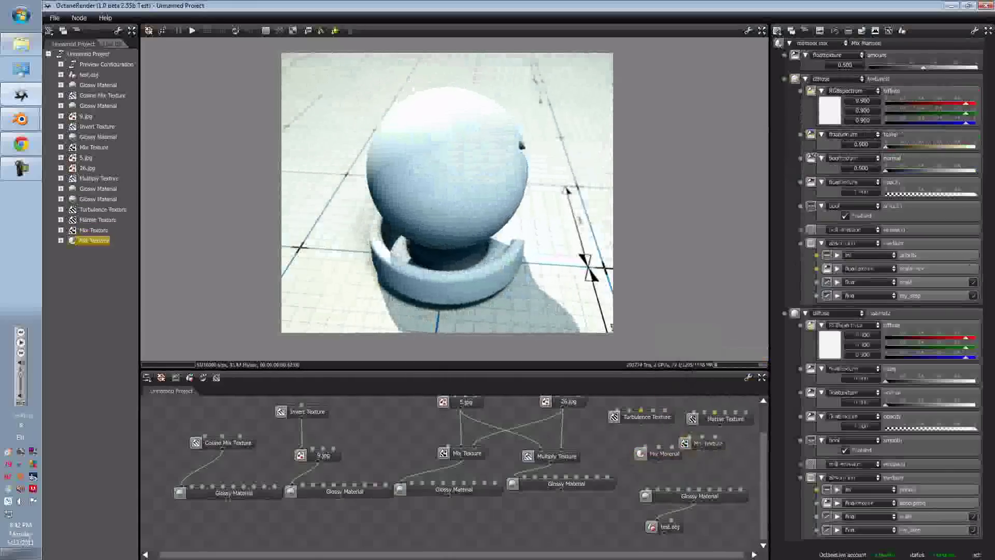
pyautogui.moveTo(708, 443); pyautogui.dragTo(717, 443)
pyautogui.moveTo(664, 454); pyautogui.dragTo(738, 457)
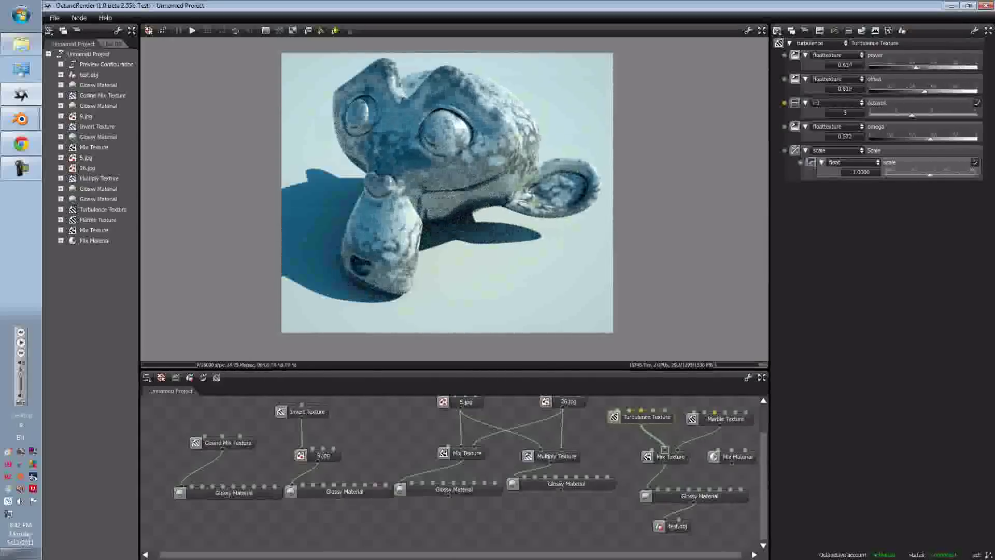
# Step: Lower the Turbulence Texture's power to about 0.36
pyautogui.moveTo(915, 67); pyautogui.dragTo(908, 67)
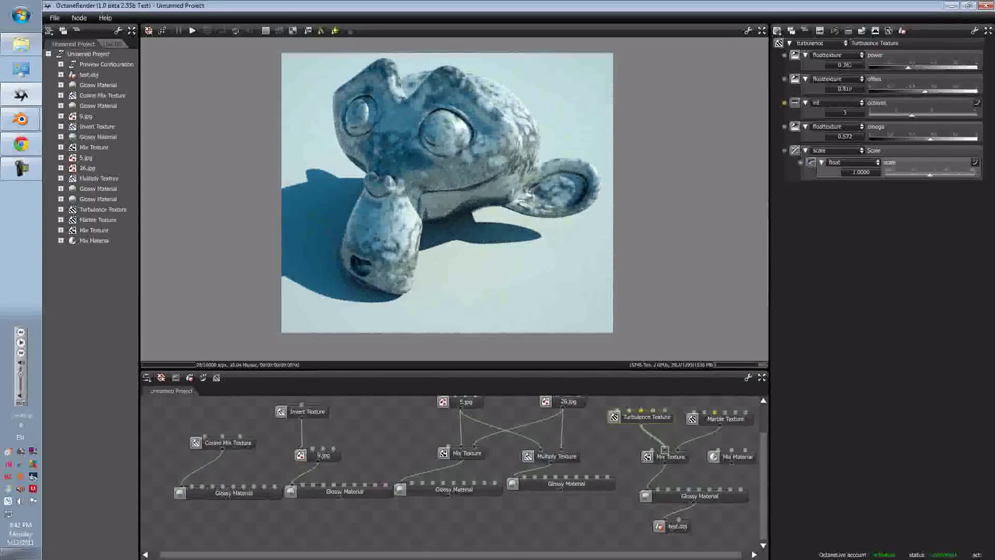
# Step: Connect the Marble Texture to the second texture input of the Mix Texture and view the result on test.obj
pyautogui.click(725, 418)
pyautogui.moveTo(720, 425); pyautogui.dragTo(678, 450)
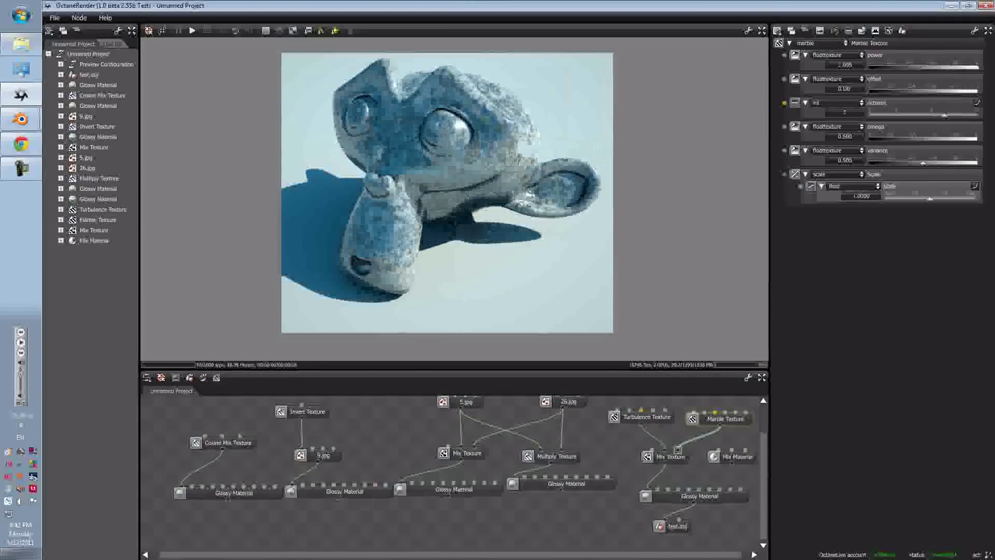
pyautogui.click(670, 456)
pyautogui.click(674, 526)
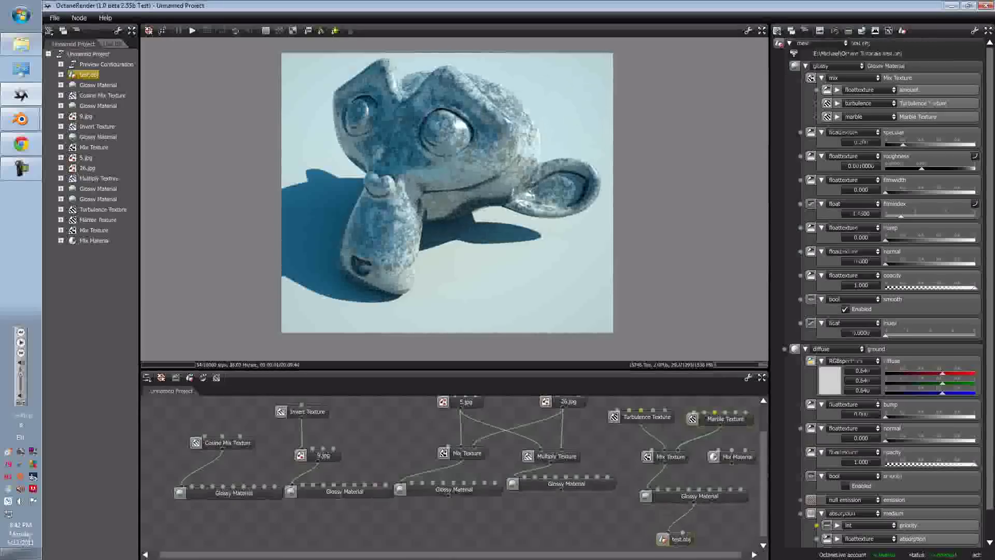
pyautogui.rightClick(685, 517)
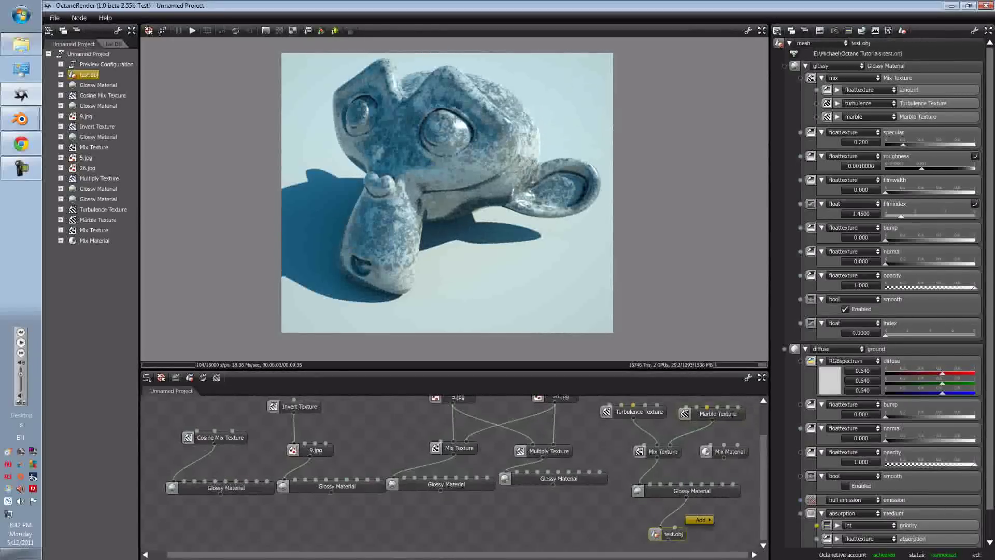
pyautogui.moveTo(702, 520)
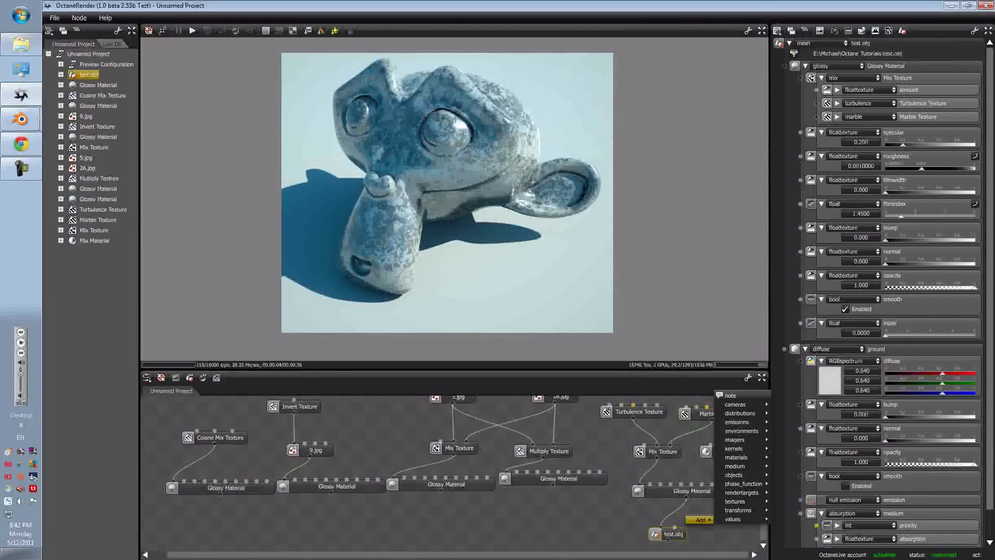
pyautogui.click(674, 511)
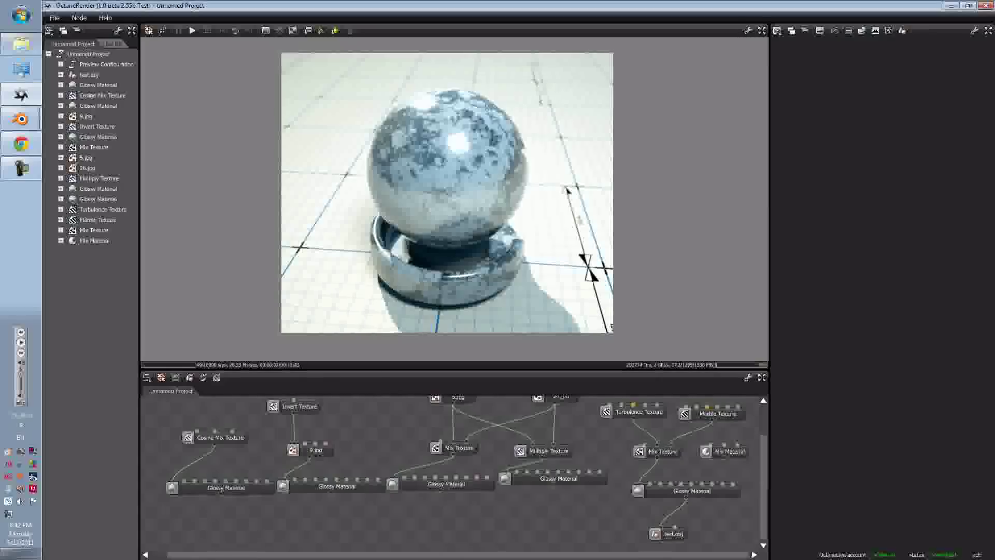
# Step: Route the Glossy Material through the Mix Material's first material input into test.obj, placing both nodes below the Glossy Material
pyautogui.moveTo(728, 452); pyautogui.dragTo(707, 515)
pyautogui.click(715, 537)
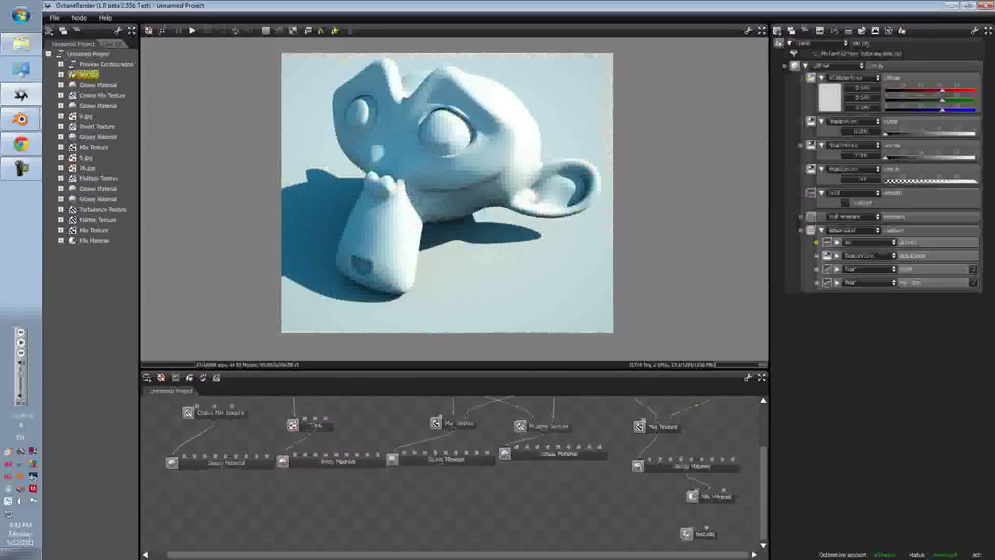
pyautogui.moveTo(689, 533); pyautogui.dragTo(803, 537)
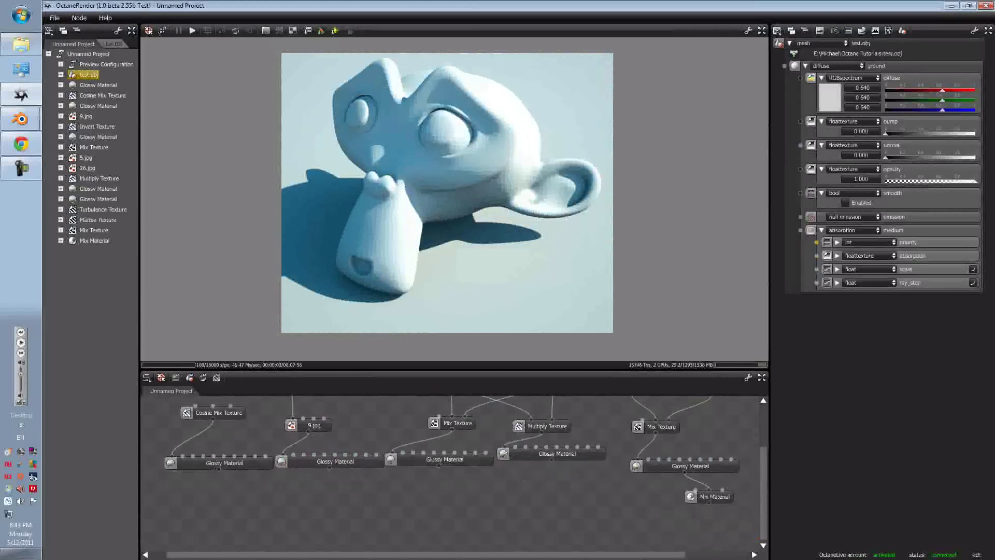
pyautogui.moveTo(725, 534); pyautogui.dragTo(817, 533)
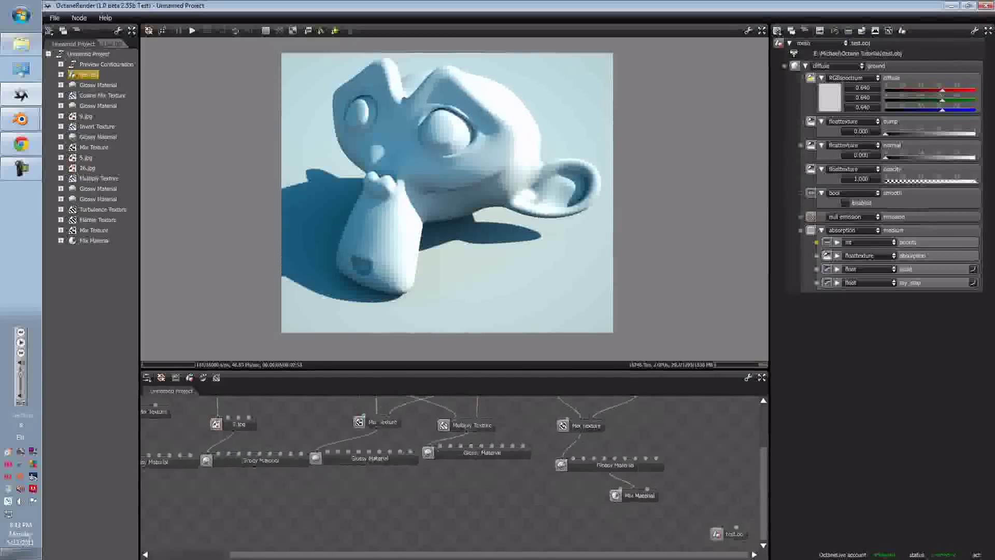
pyautogui.moveTo(734, 533); pyautogui.dragTo(590, 521)
# Step: Add a Specular Material beside the Glossy Material and connect it to the second material input of the Mix Material
pyautogui.scroll(1, 591, 520)
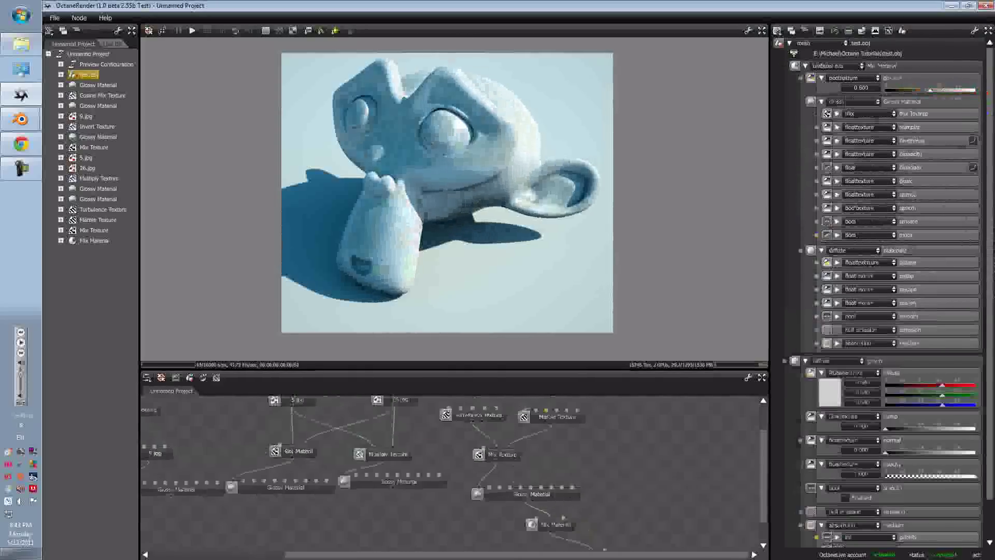
pyautogui.scroll(-1, 451, 472)
pyautogui.rightClick(596, 474)
pyautogui.moveTo(599, 473)
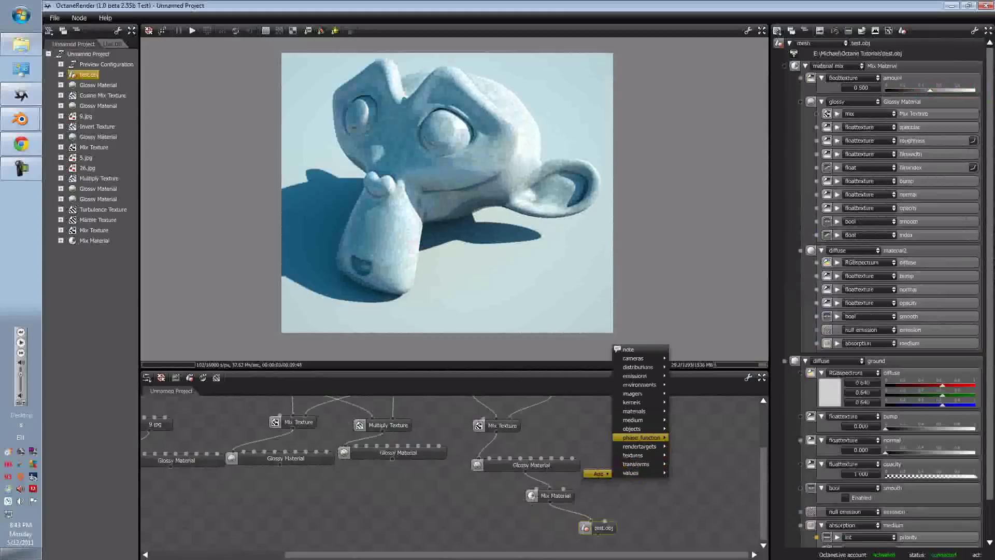
pyautogui.moveTo(634, 411)
pyautogui.click(685, 446)
pyautogui.moveTo(660, 461); pyautogui.dragTo(563, 488)
pyautogui.scroll(5, 564, 488)
pyautogui.scroll(-2, 563, 488)
pyautogui.moveTo(667, 492); pyautogui.dragTo(653, 503)
# Step: Add a Sine Wave Texture and a Multiply Texture above the Specular Material, connecting the Sine Wave to the Multiply's first input
pyautogui.rightClick(585, 476)
pyautogui.moveTo(602, 476)
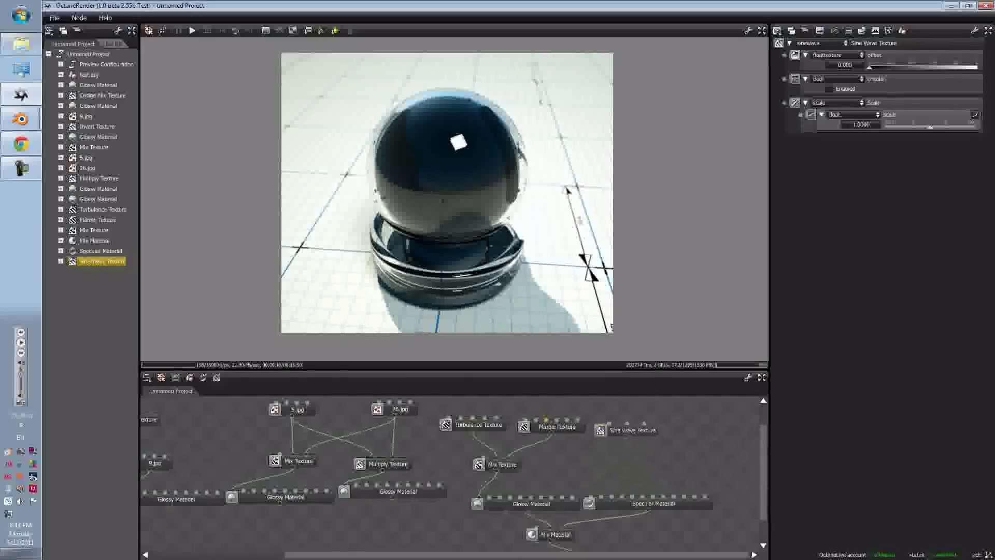
pyautogui.rightClick(578, 460)
pyautogui.moveTo(593, 464)
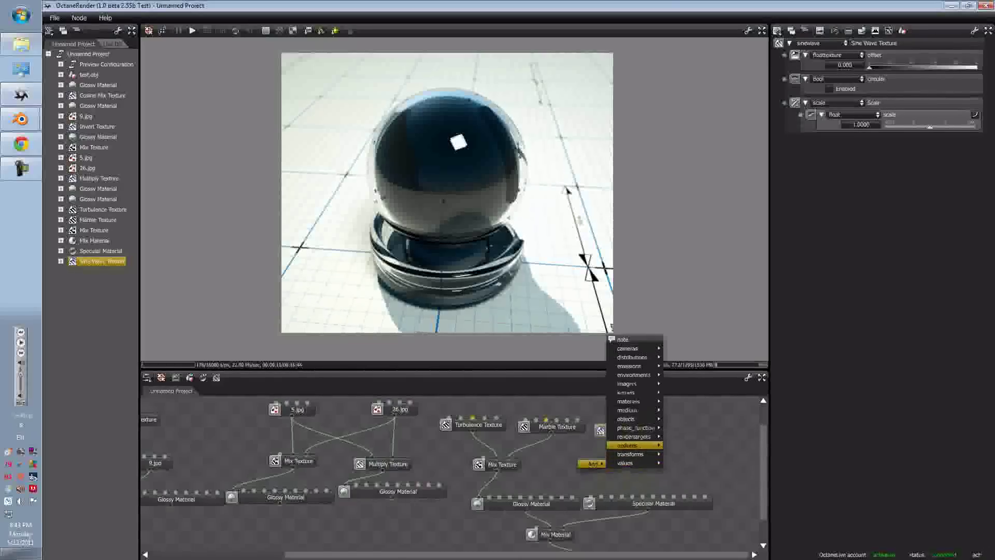
pyautogui.moveTo(634, 445)
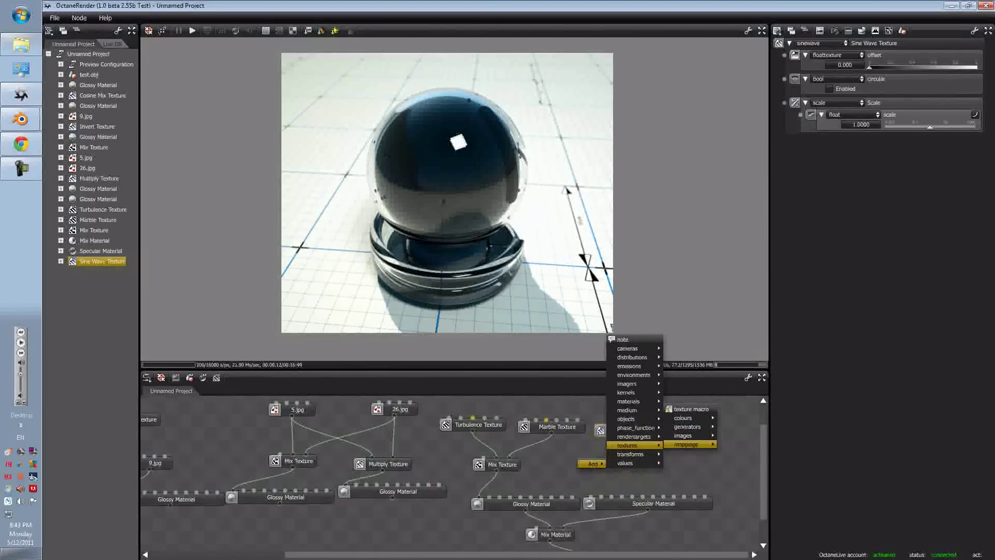
pyautogui.moveTo(686, 445)
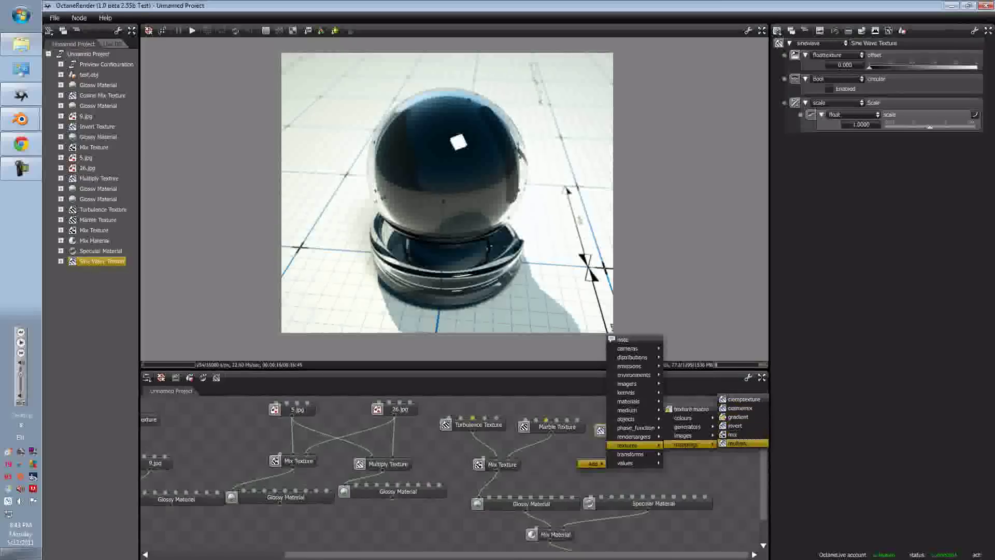
pyautogui.click(737, 443)
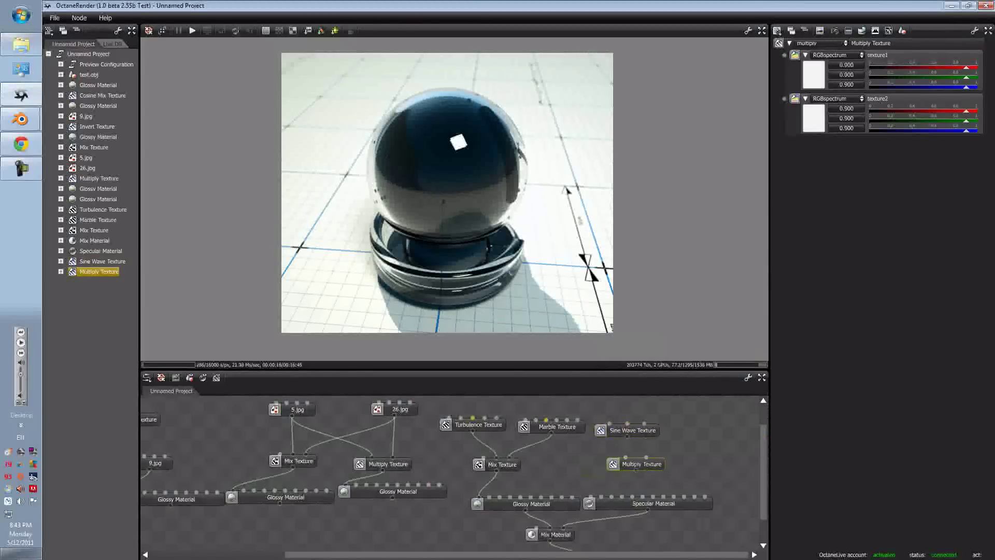
pyautogui.moveTo(624, 449); pyautogui.dragTo(625, 458)
# Step: Add a Triangle Wave Texture, connect it to the Multiply Texture's second input, and feed the Multiply Texture into the Specular Material
pyautogui.rightClick(613, 439)
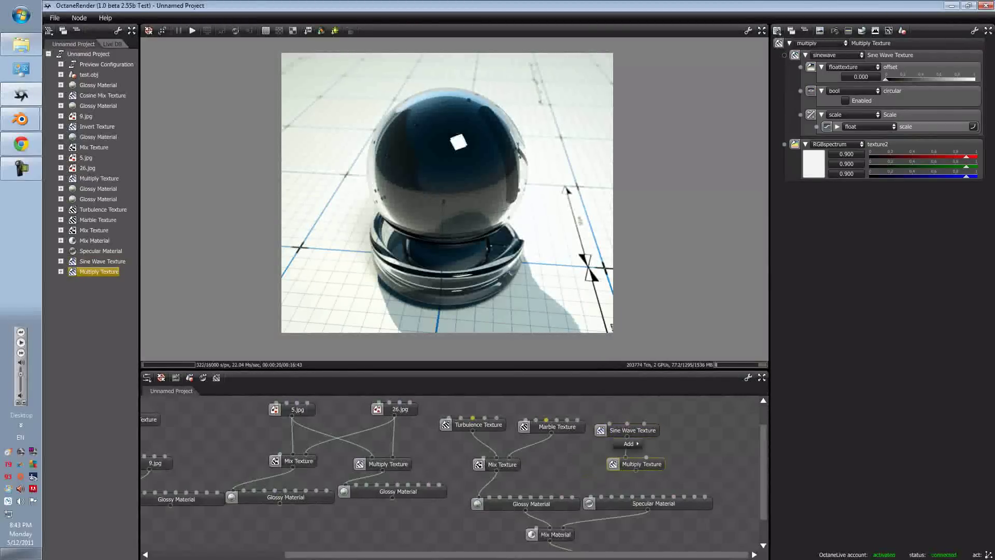
pyautogui.click(628, 444)
pyautogui.moveTo(669, 416)
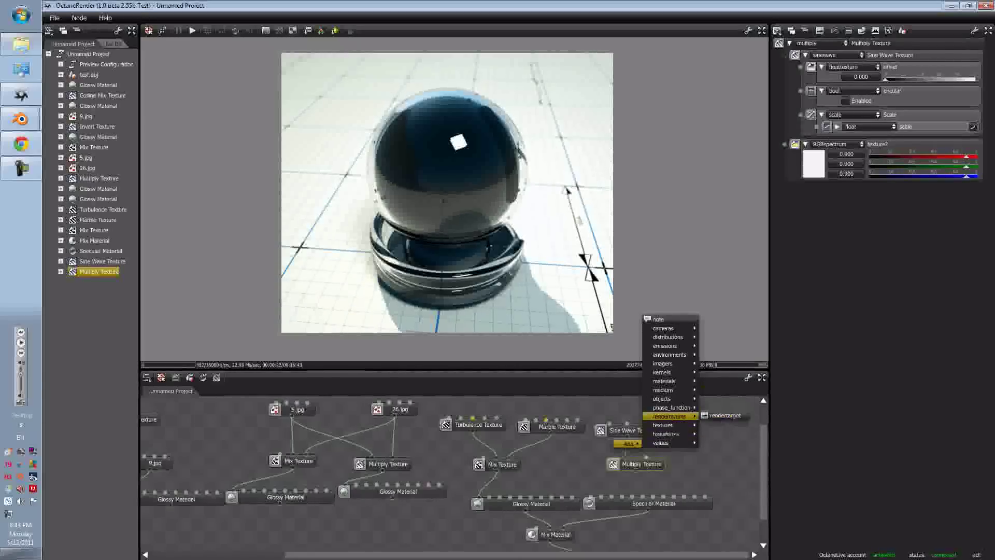
pyautogui.moveTo(723, 407)
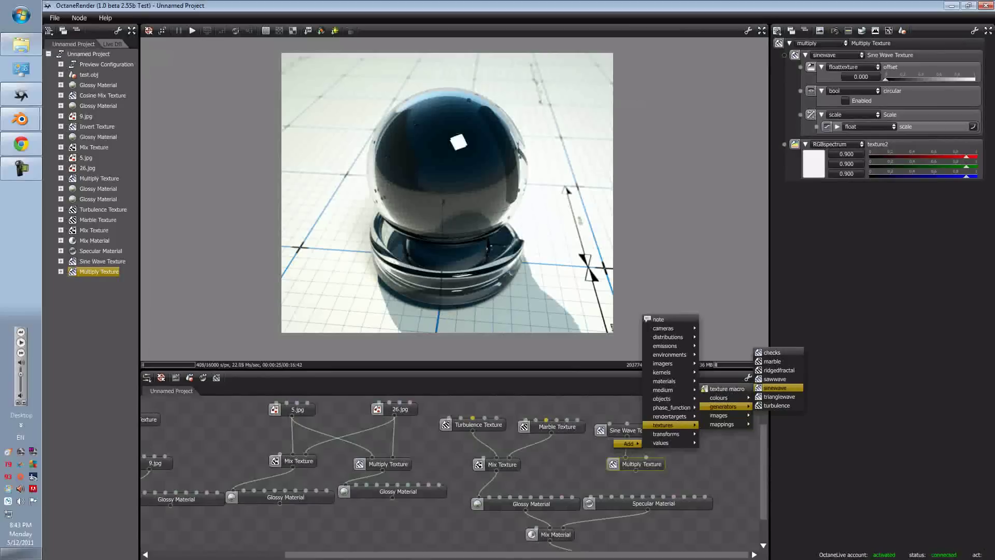
pyautogui.click(779, 396)
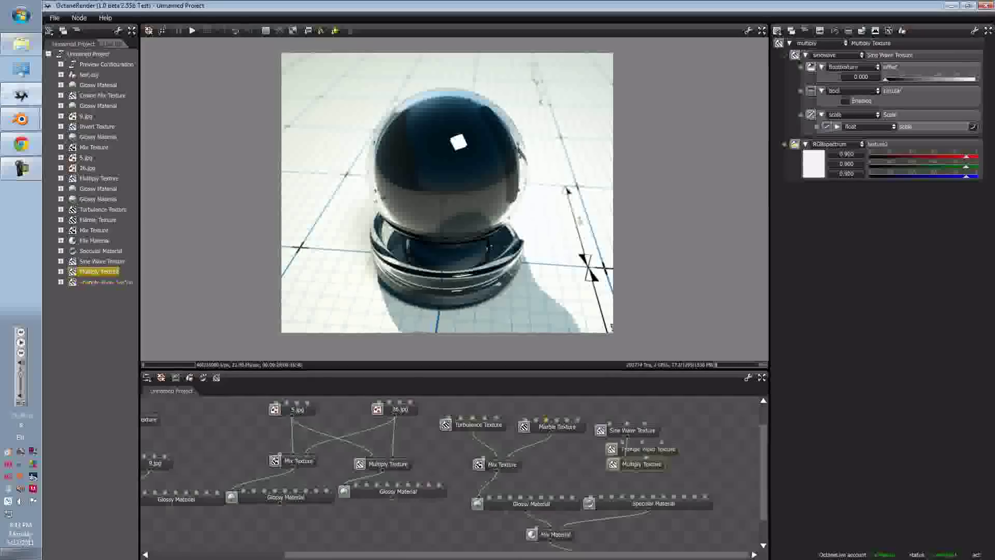
pyautogui.moveTo(708, 428); pyautogui.dragTo(591, 496)
# Step: Preview the Mix Material on the test ball and examine it from another angle
pyautogui.scroll(-1, 591, 496)
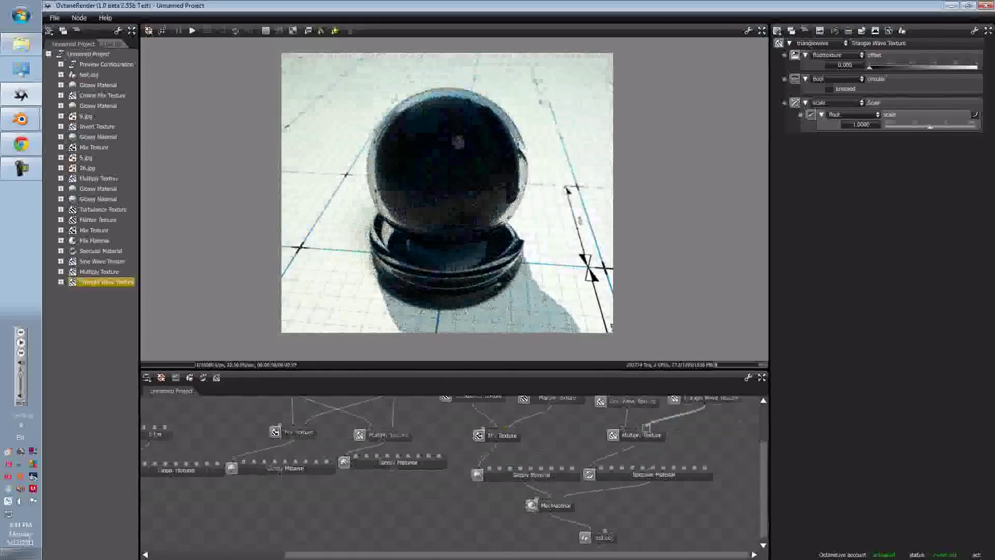
pyautogui.click(555, 505)
pyautogui.moveTo(446, 223); pyautogui.dragTo(604, 158)
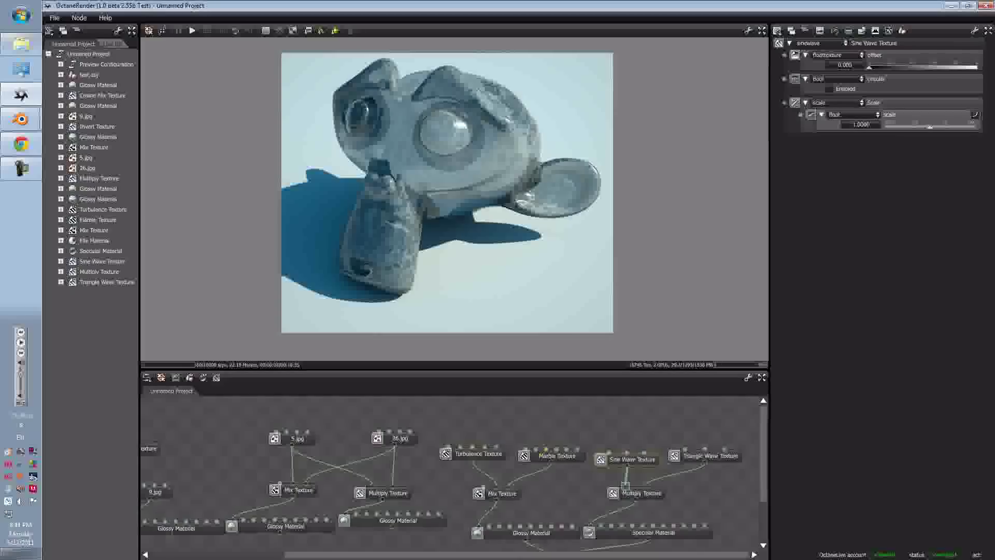
# Step: Set the Sine Wave Texture's offset to about 0.6 and raise its scale
pyautogui.moveTo(870, 67); pyautogui.dragTo(935, 67)
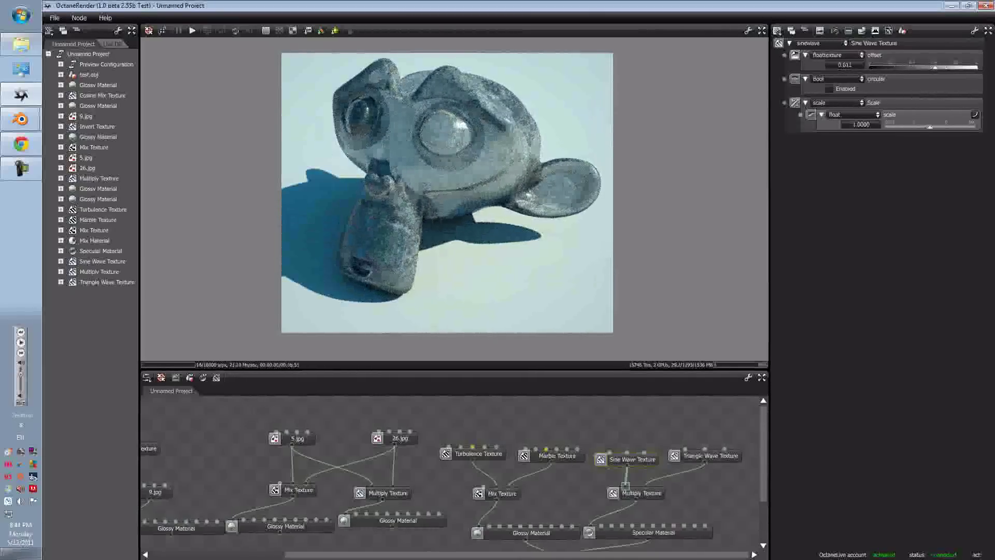
pyautogui.moveTo(928, 127); pyautogui.dragTo(956, 127)
# Step: Preview the Specular Material on the test ball and examine it from a different viewpoint
pyautogui.scroll(-4, 658, 472)
pyautogui.click(640, 475)
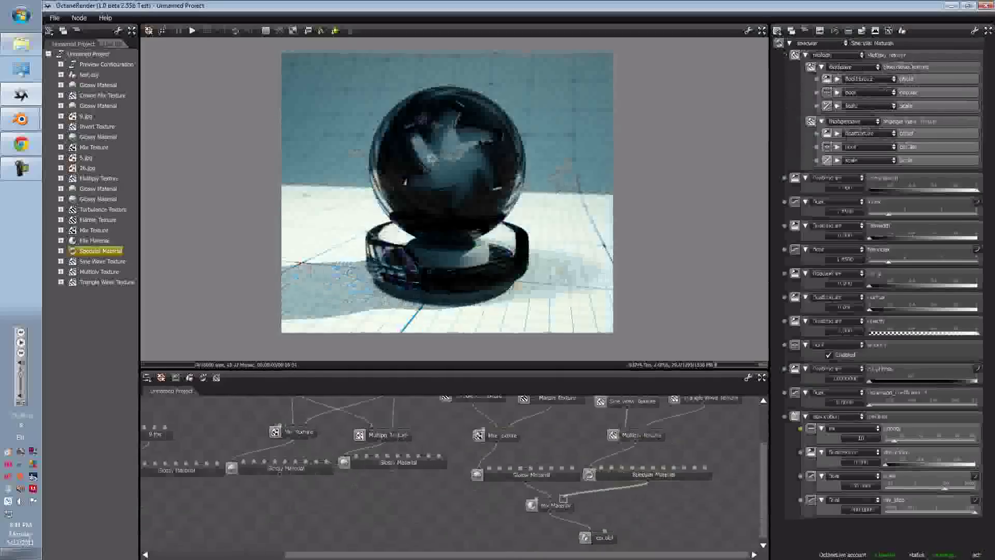
pyautogui.moveTo(363, 227); pyautogui.dragTo(522, 211)
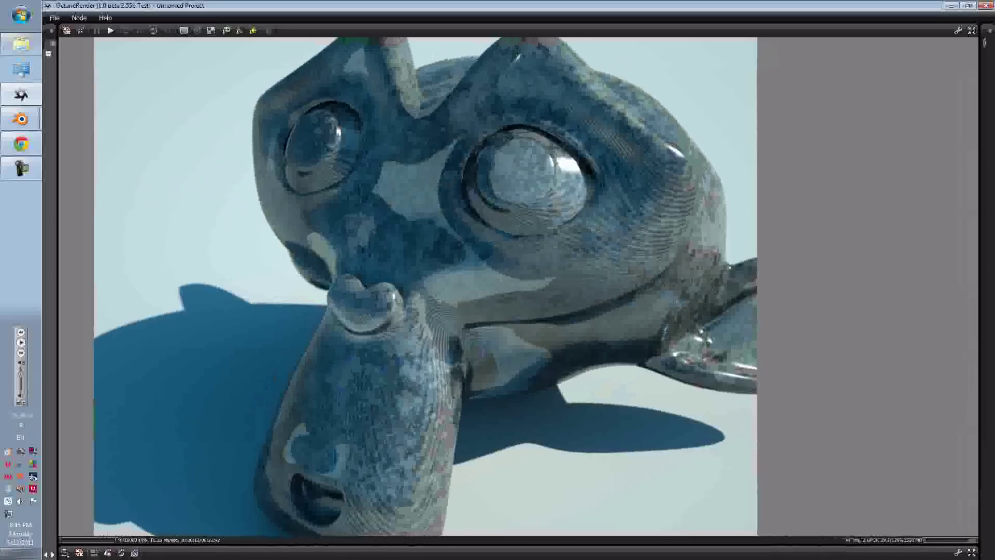
# Step: Examine the mixed material on the enlarged render of the monkey head from a slightly different angle and distance
pyautogui.moveTo(426, 286); pyautogui.dragTo(449, 285)
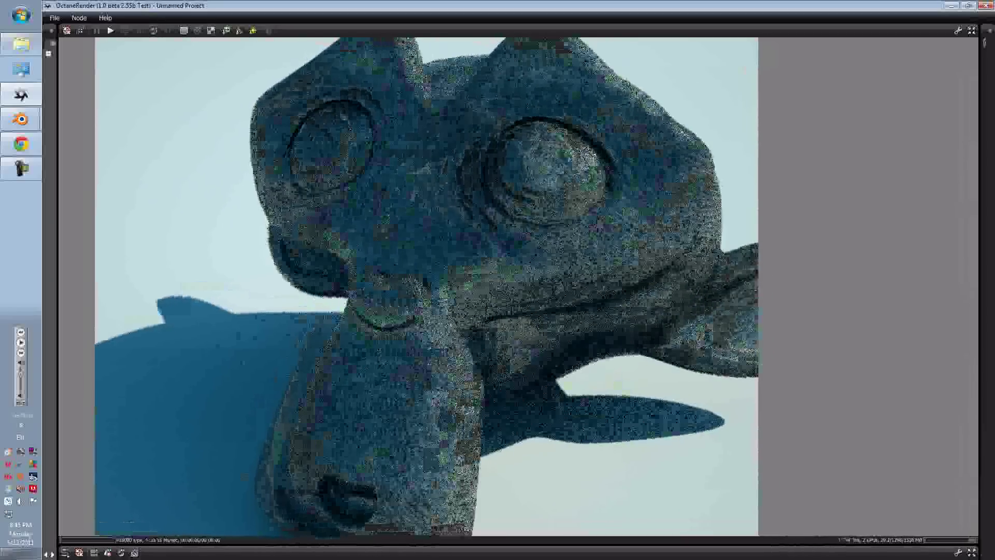
pyautogui.moveTo(448, 285); pyautogui.dragTo(371, 282, button='right')
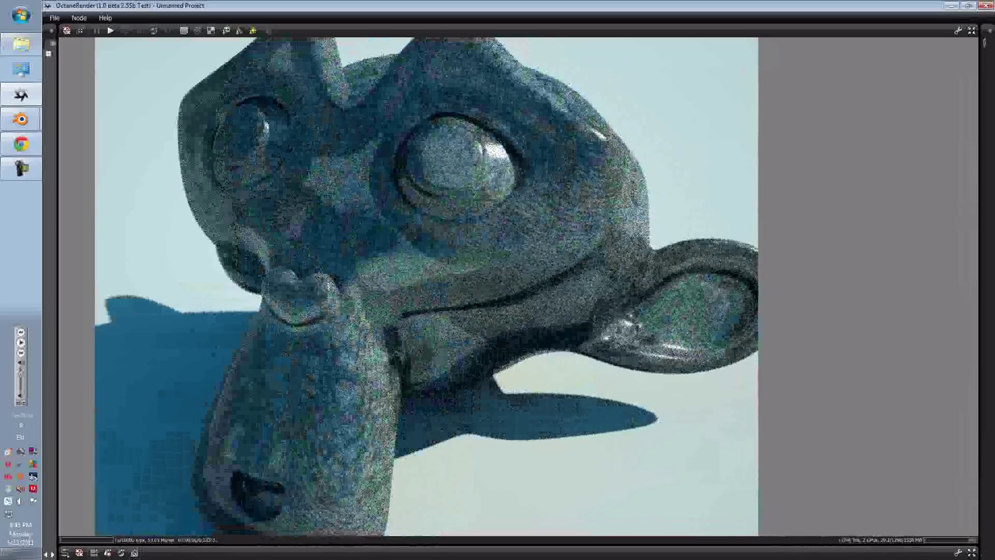
pyautogui.scroll(1, 362, 407)
pyautogui.scroll(-2, 430, 298)
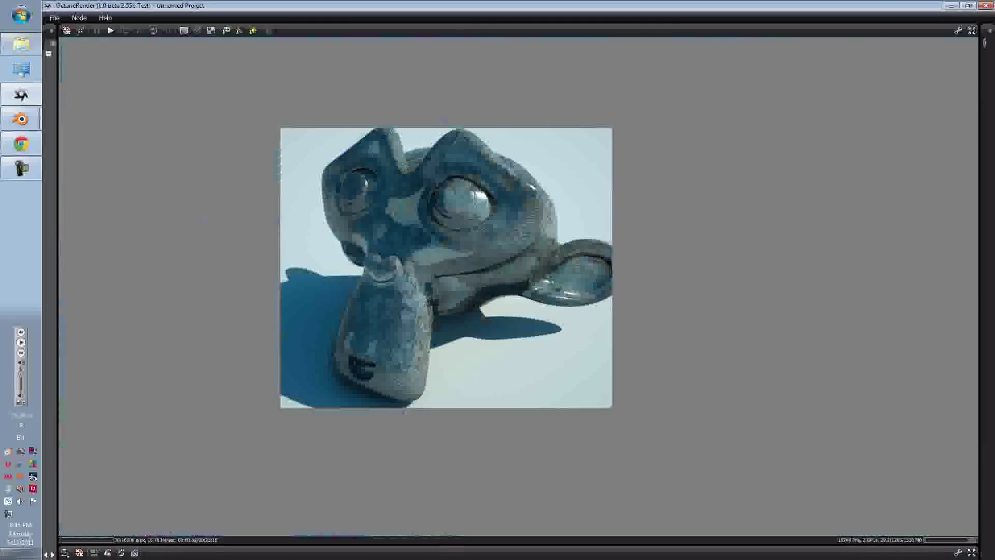
pyautogui.scroll(1, 430, 291)
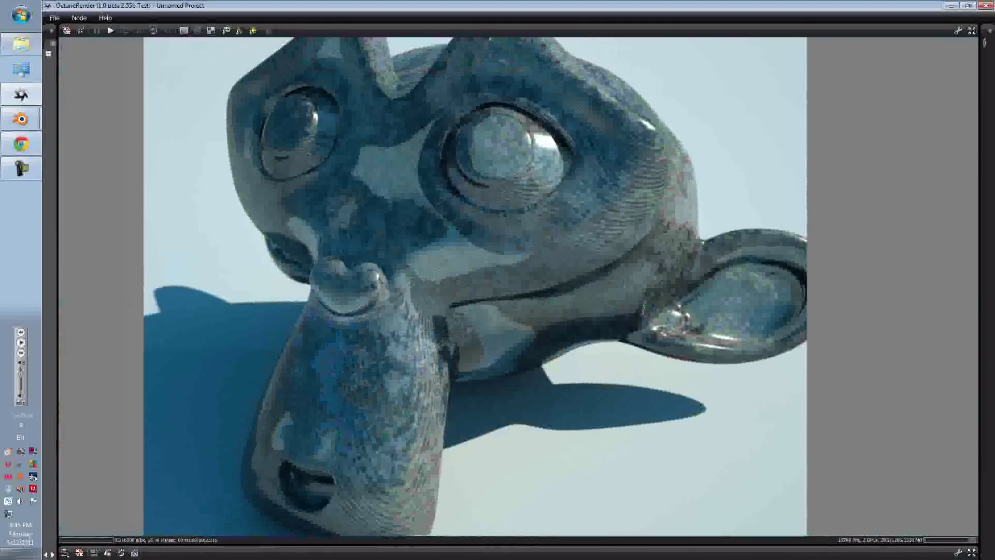